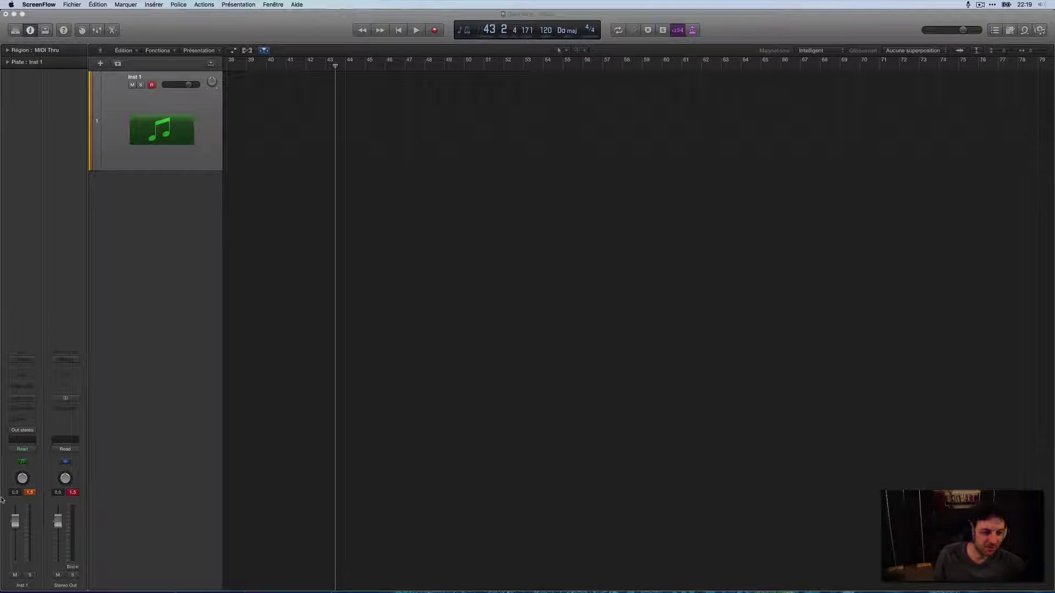
Load the multi-output version of Kontakt 5 as the instrument on the Inst 1 track
{"action": "left_click", "coordinate": [26, 387]}
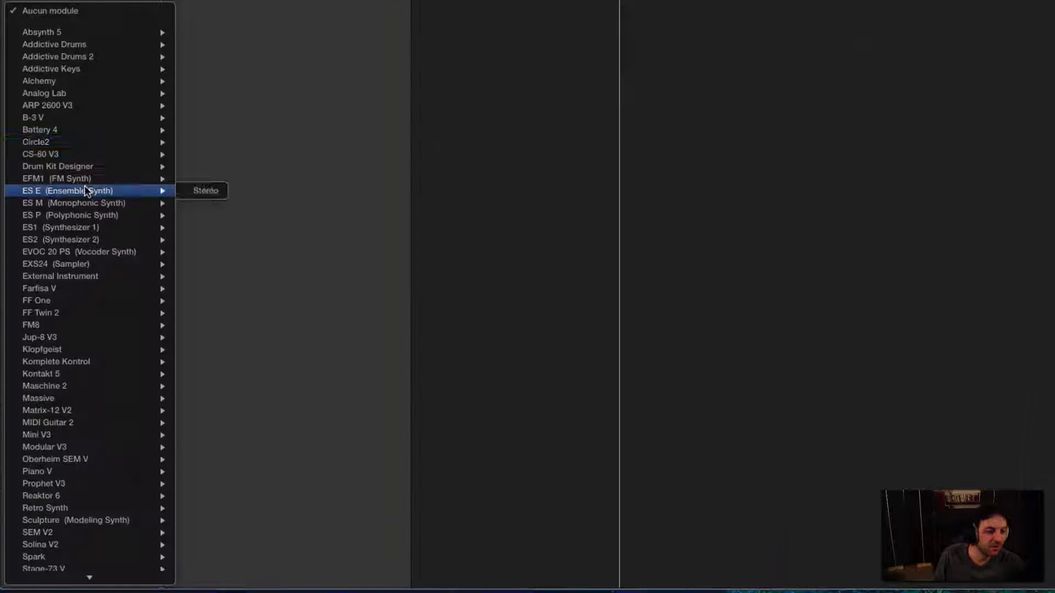
{"action": "mouse_move", "coordinate": [84, 374]}
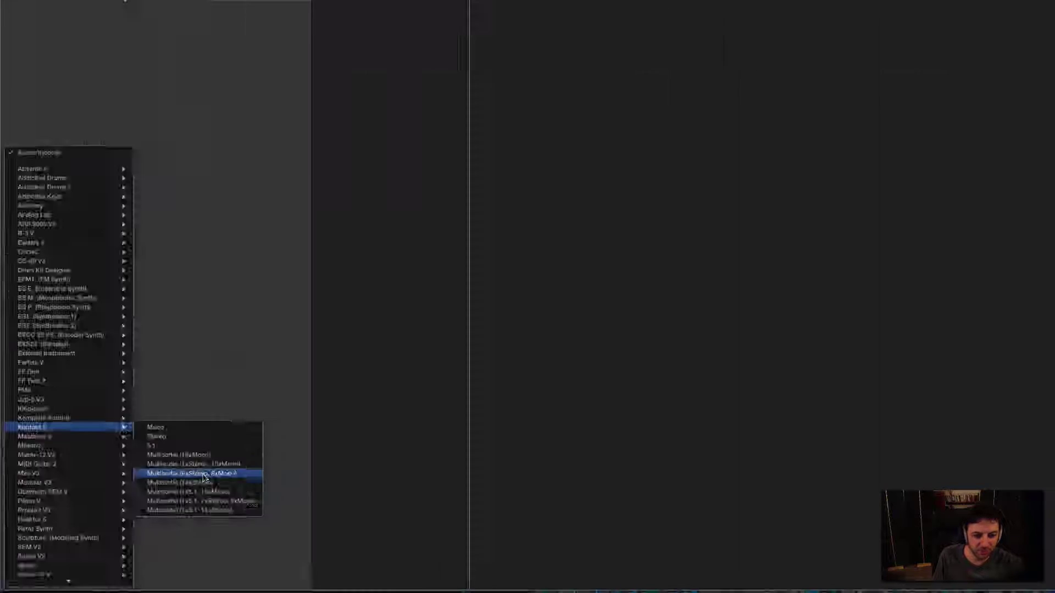
{"action": "left_click", "coordinate": [138, 508]}
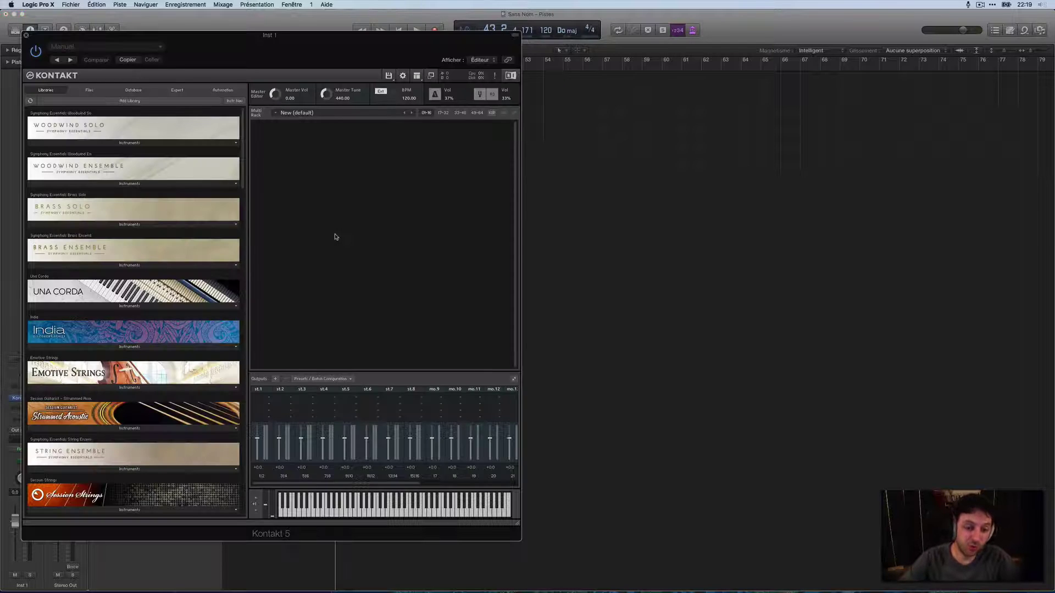
Hide Kontakt's Outputs section and reposition the plug-in window over the arrangement
{"action": "left_click_drag", "start_coordinate": [368, 40], "coordinate": [560, 51]}
{"action": "left_click", "coordinate": [610, 87]}
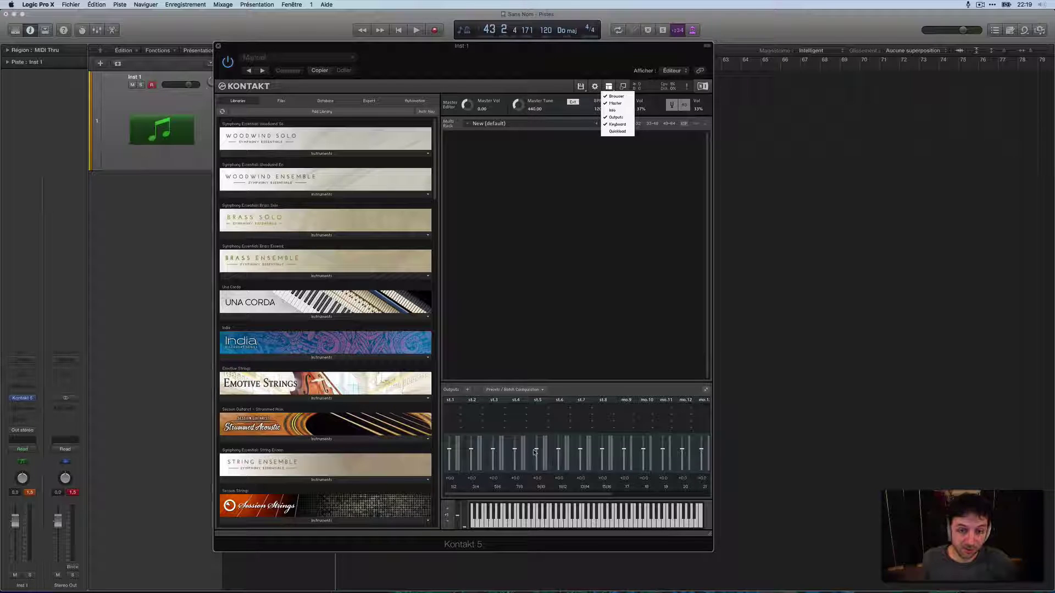
{"action": "left_click", "coordinate": [615, 117]}
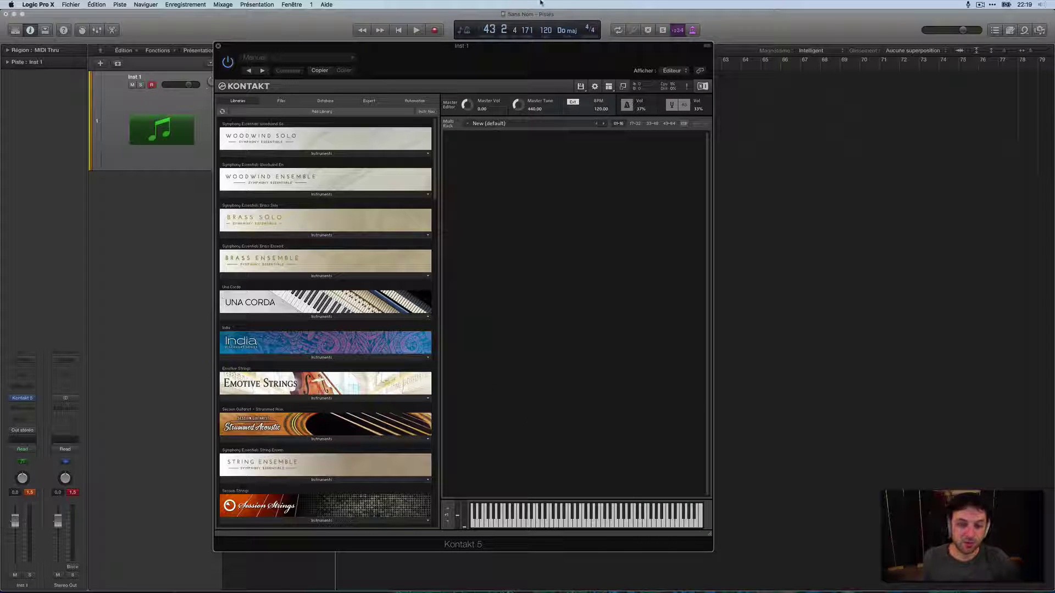
{"action": "left_click_drag", "start_coordinate": [553, 57], "coordinate": [578, 58]}
Load the Drum Lab instrument from the Drum Lab library into Kontakt's rack
{"action": "scroll", "coordinate": [319, 291], "scroll_direction": "down", "scroll_amount": 10}
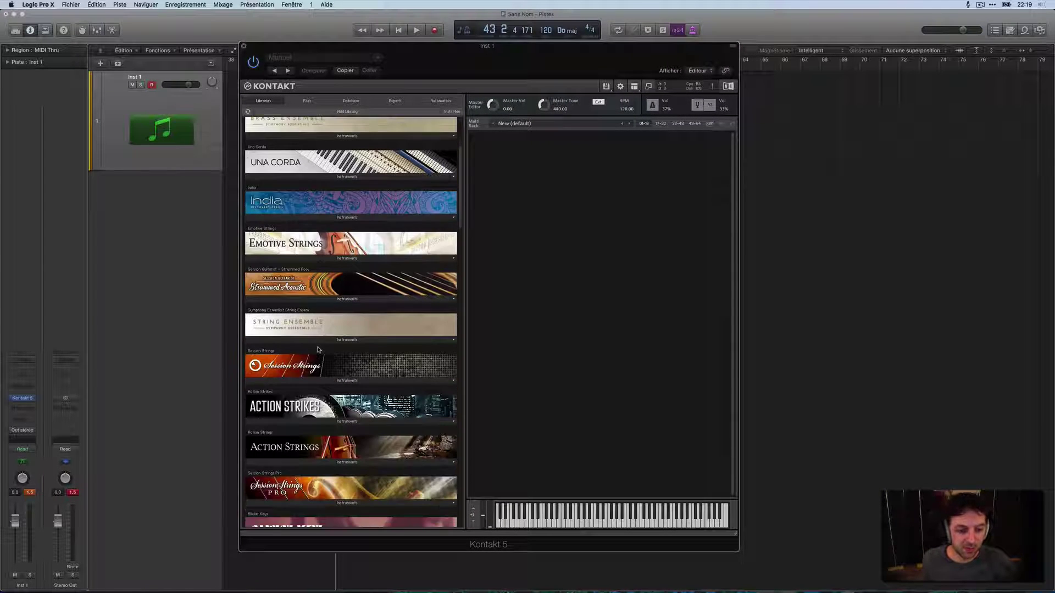
{"action": "scroll", "coordinate": [317, 348], "scroll_direction": "down", "scroll_amount": 6}
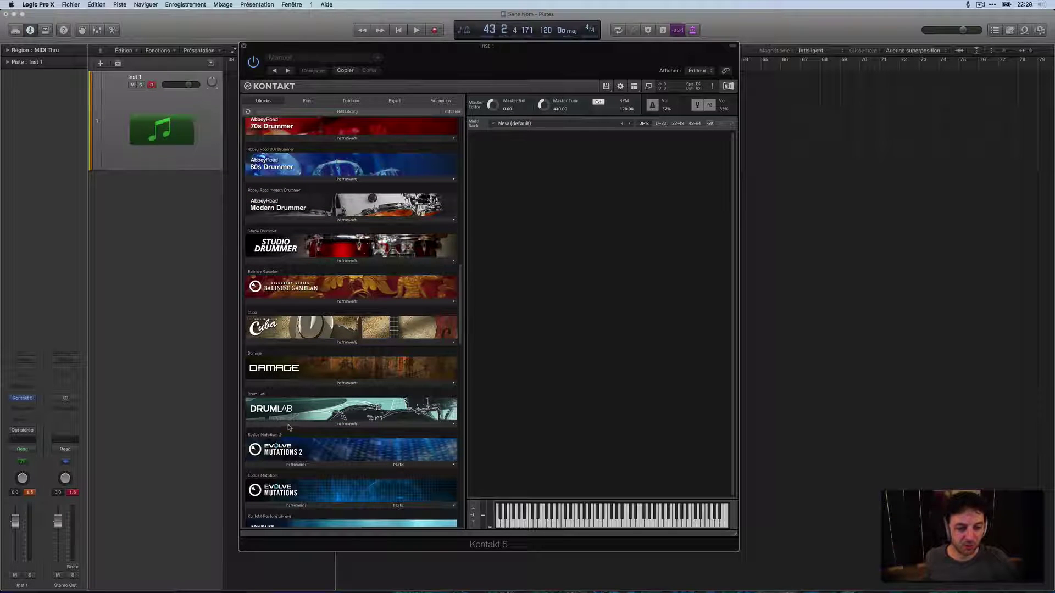
{"action": "left_click", "coordinate": [337, 424]}
{"action": "left_click_drag", "start_coordinate": [330, 434], "coordinate": [532, 266]}
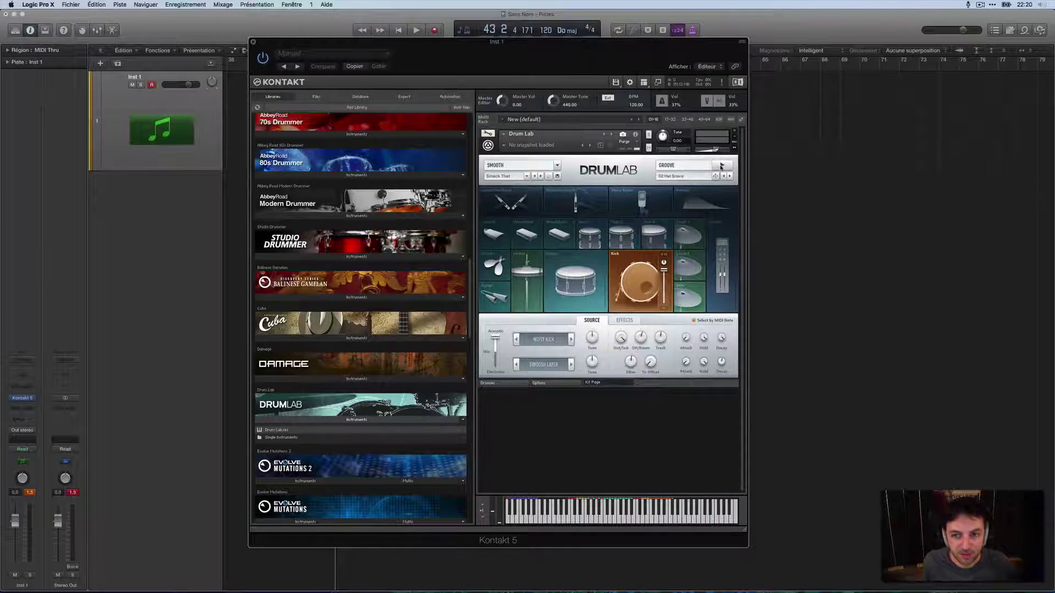
Preview the 02 Hat Snare groove with the SMOOTH kit category
{"action": "left_click", "coordinate": [722, 166]}
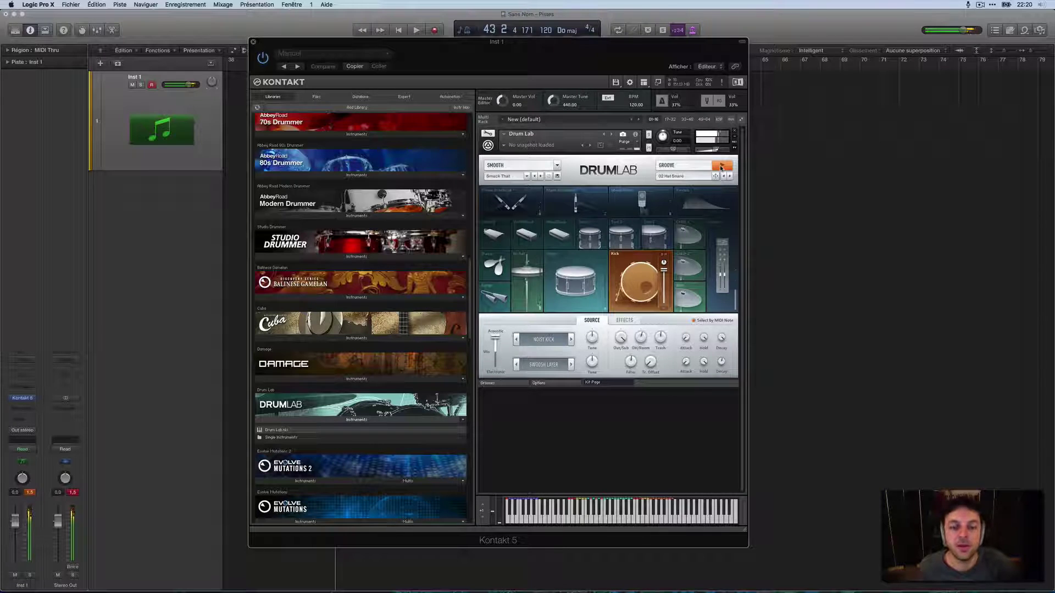
{"action": "left_click", "coordinate": [721, 165]}
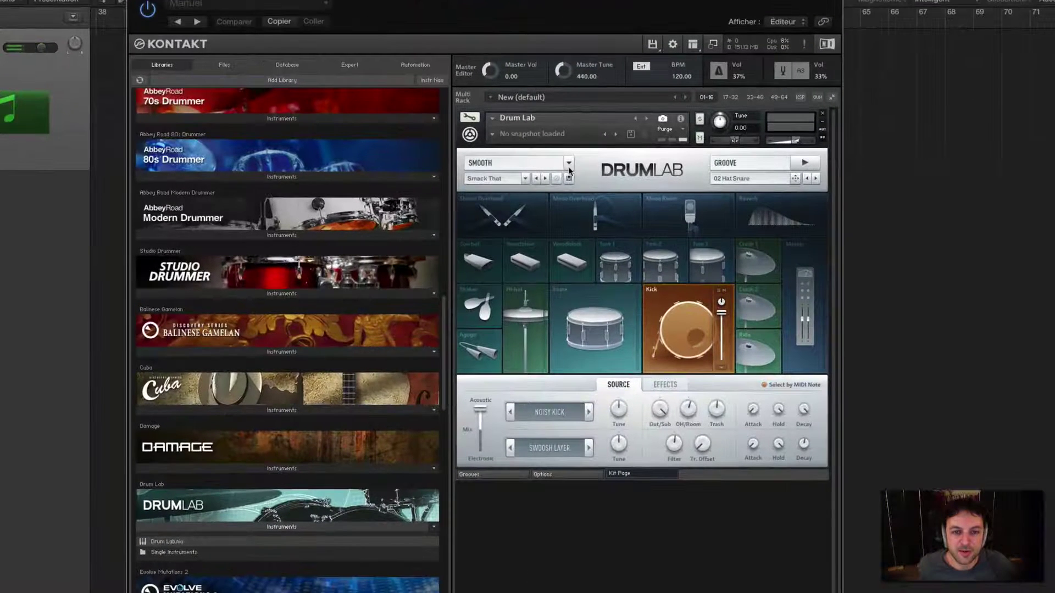
{"action": "left_click", "coordinate": [557, 165]}
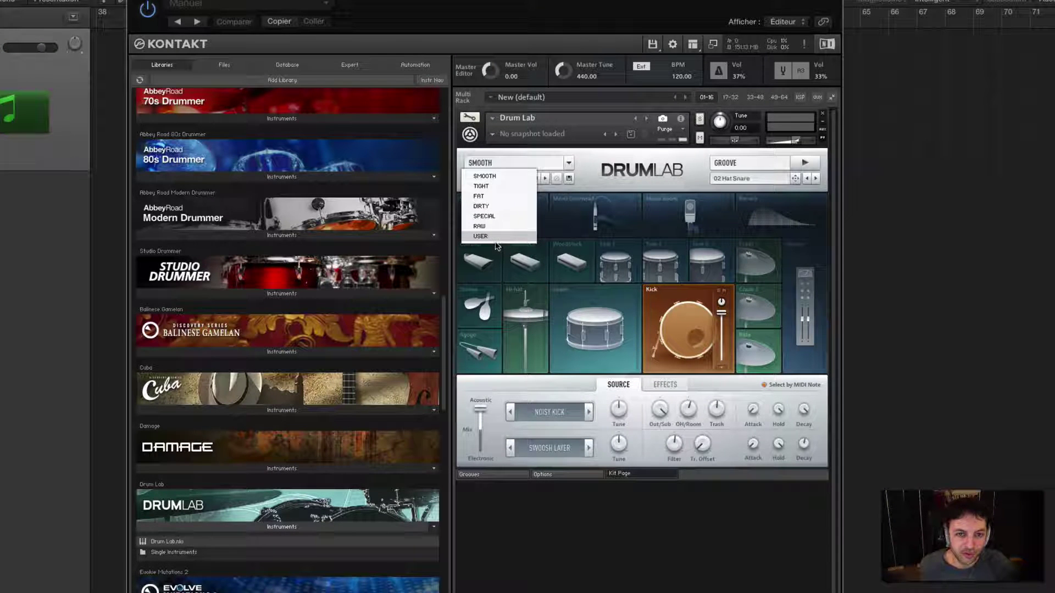
{"action": "left_click", "coordinate": [496, 176]}
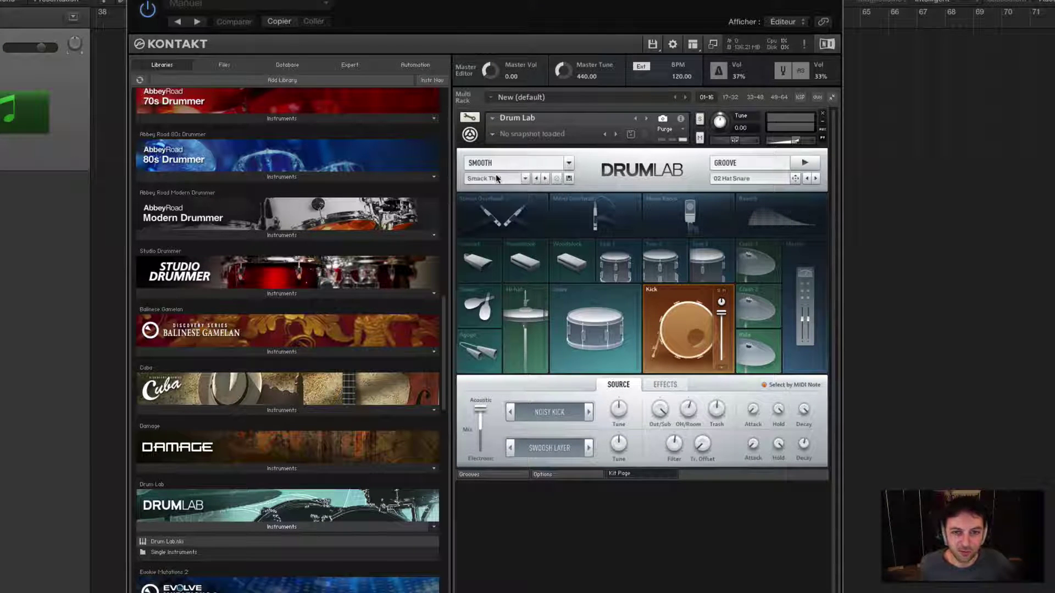
{"action": "left_click", "coordinate": [805, 163]}
Try the TIGHT and FAT kit categories while the groove plays
{"action": "left_click", "coordinate": [568, 163]}
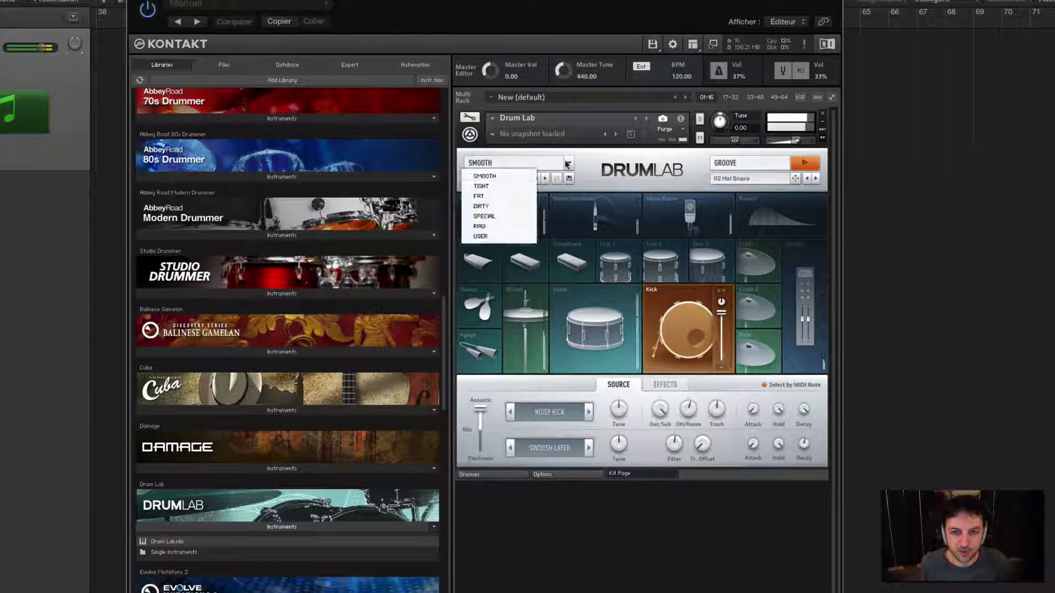
{"action": "left_click", "coordinate": [501, 185]}
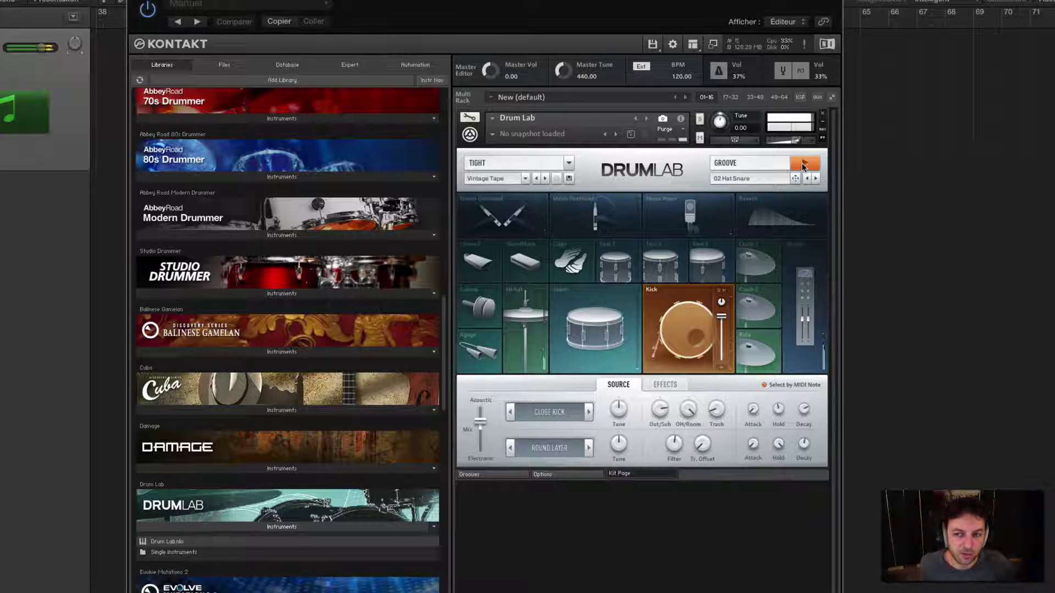
{"action": "left_click", "coordinate": [567, 164]}
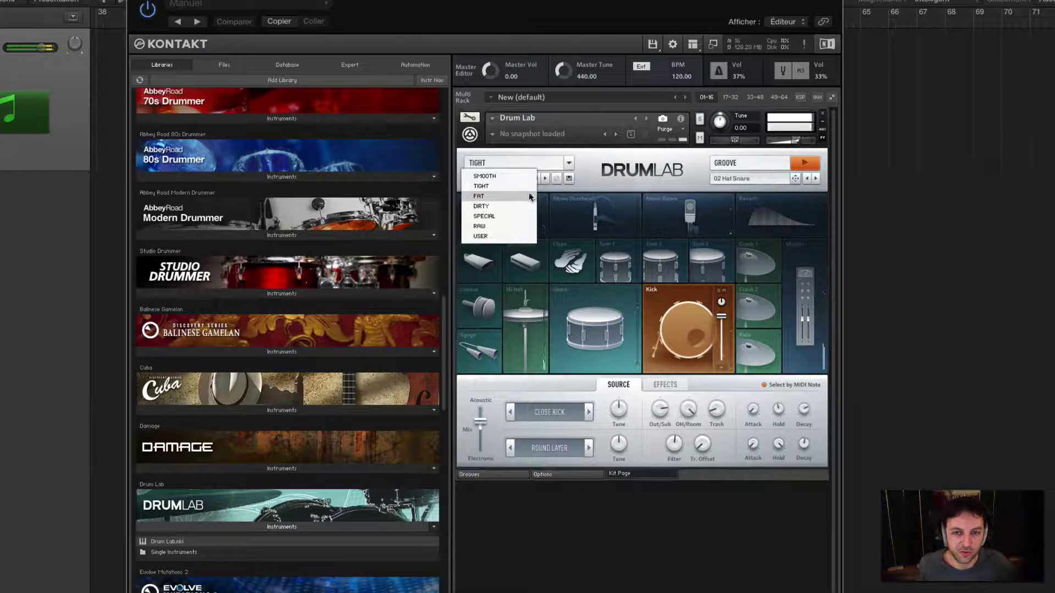
{"action": "left_click", "coordinate": [525, 202]}
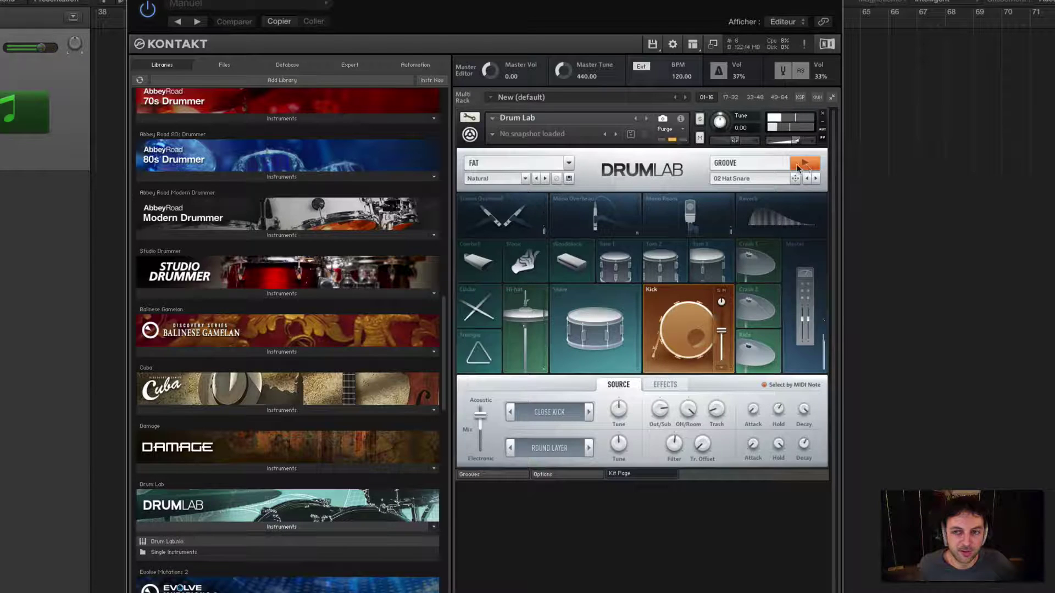
Set the kit category to DIRTY, listen to the groove with it, and stop playback
{"action": "left_click", "coordinate": [567, 164]}
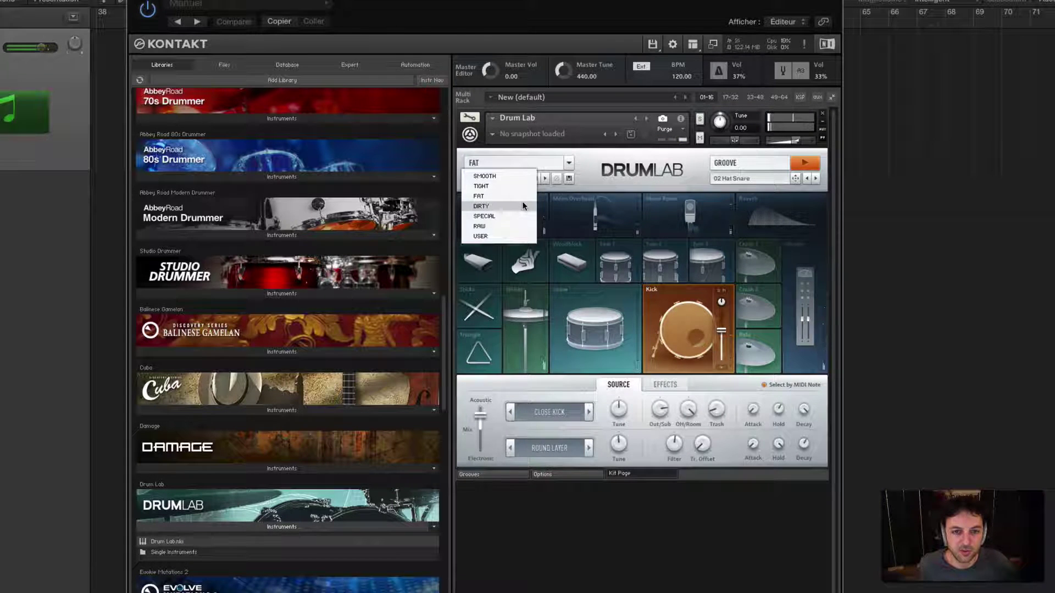
{"action": "left_click", "coordinate": [481, 206]}
{"action": "left_click", "coordinate": [800, 162]}
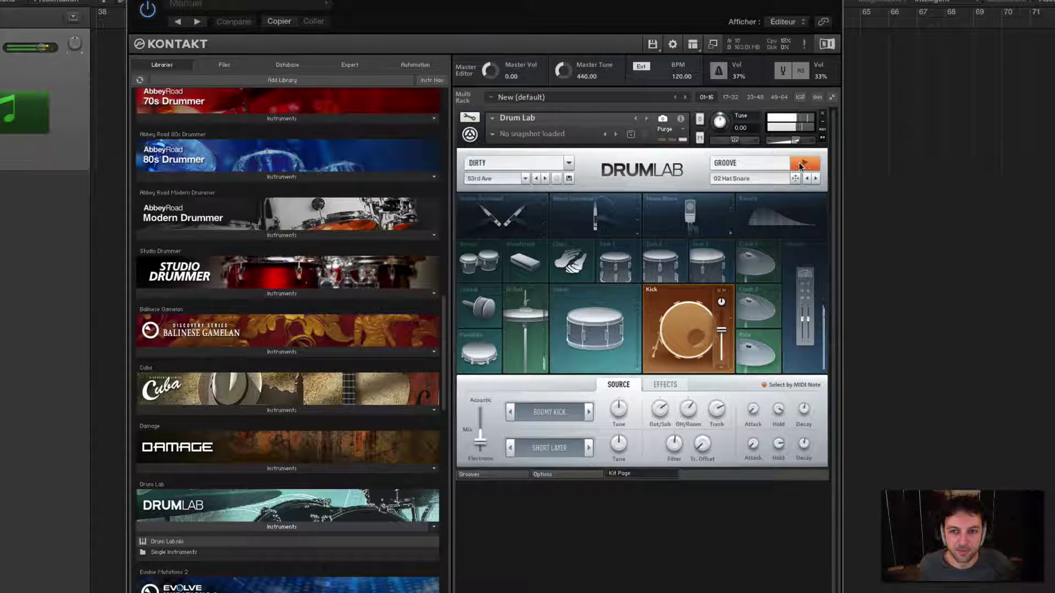
{"action": "left_click", "coordinate": [799, 160]}
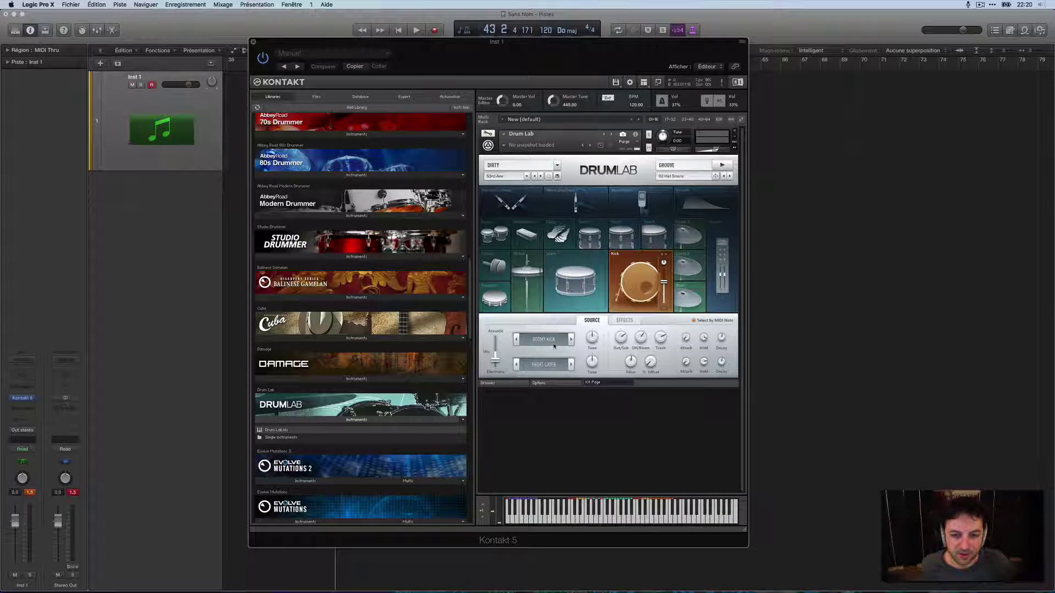
Show the kick's effects settings and try the RAW kit category before returning to DIRTY
{"action": "left_click", "coordinate": [625, 320]}
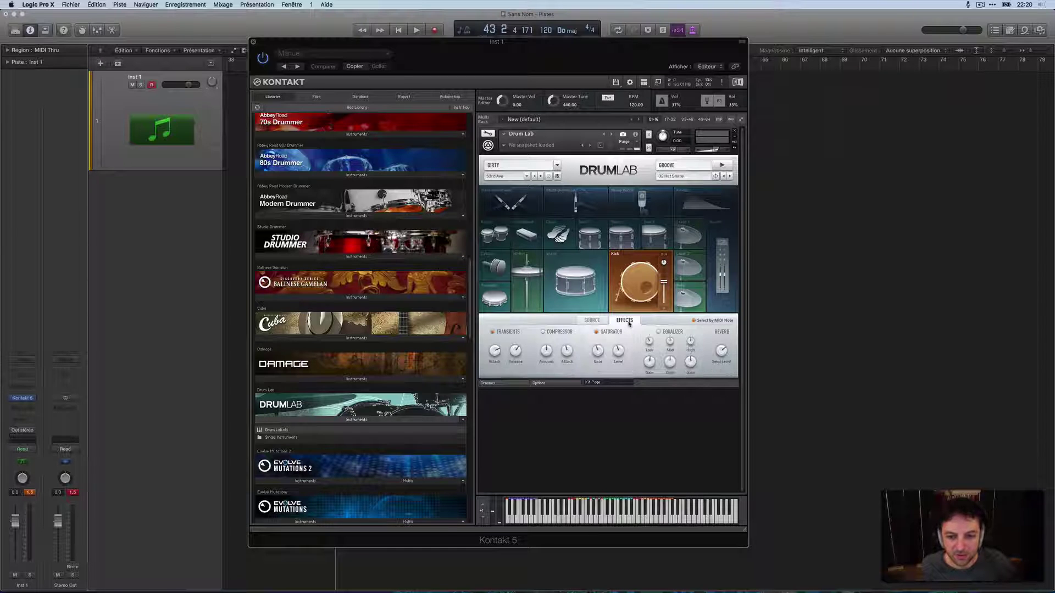
{"action": "left_click", "coordinate": [555, 165]}
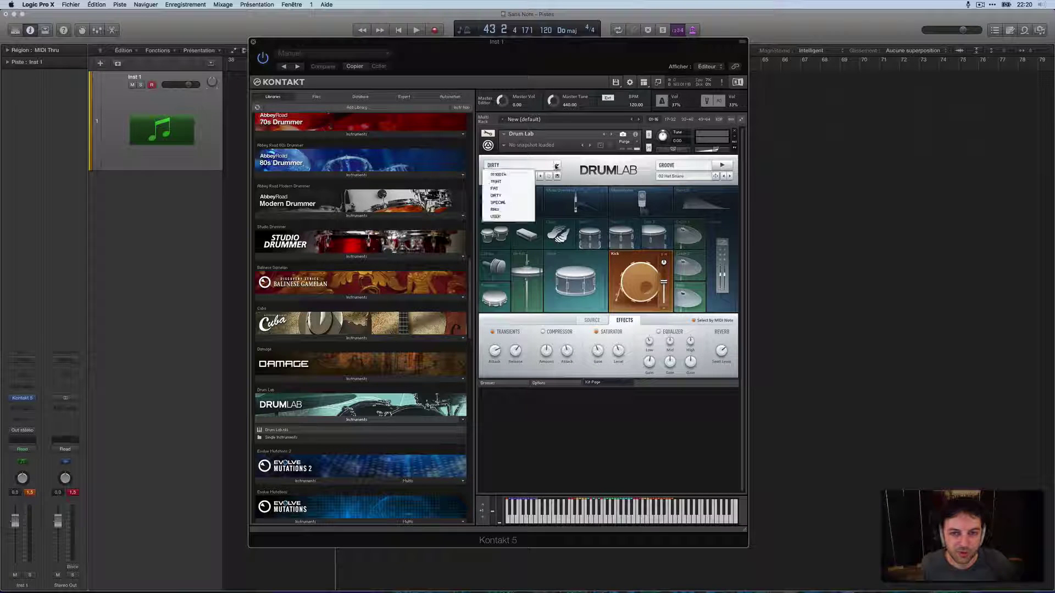
{"action": "left_click", "coordinate": [505, 216]}
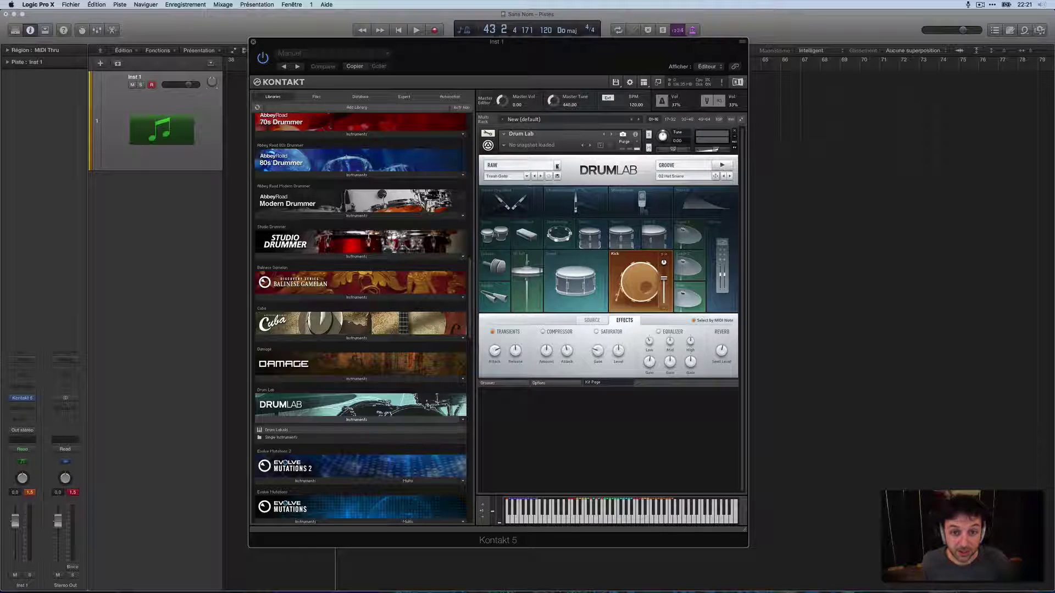
{"action": "left_click", "coordinate": [556, 165]}
{"action": "left_click", "coordinate": [518, 195]}
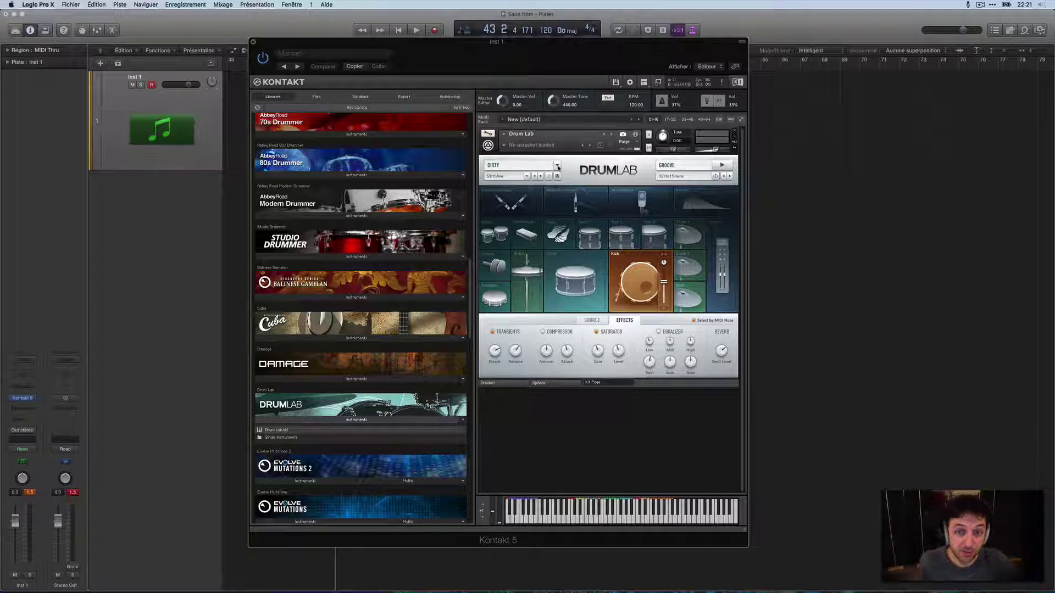
{"action": "left_click", "coordinate": [519, 164]}
{"action": "left_click", "coordinate": [569, 166]}
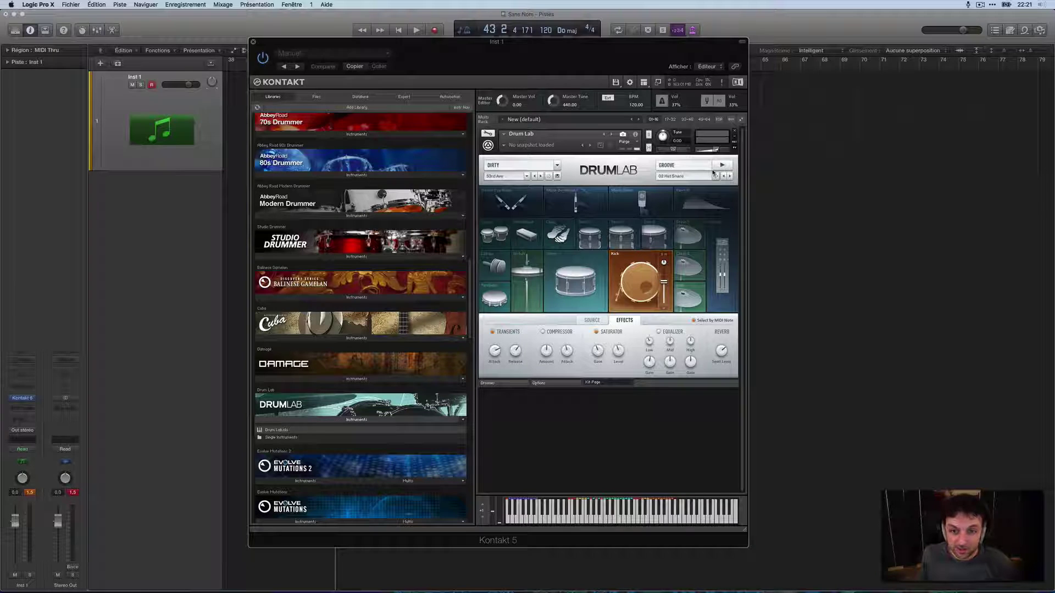
In the groove browser's 03 Fat, 111bpm Hump folder, audition 05 Hat Side.mid and 09 Hat Snare.mid, leaving the latter selected with playback stopped
{"action": "left_click_drag", "start_coordinate": [694, 67], "coordinate": [645, 69]}
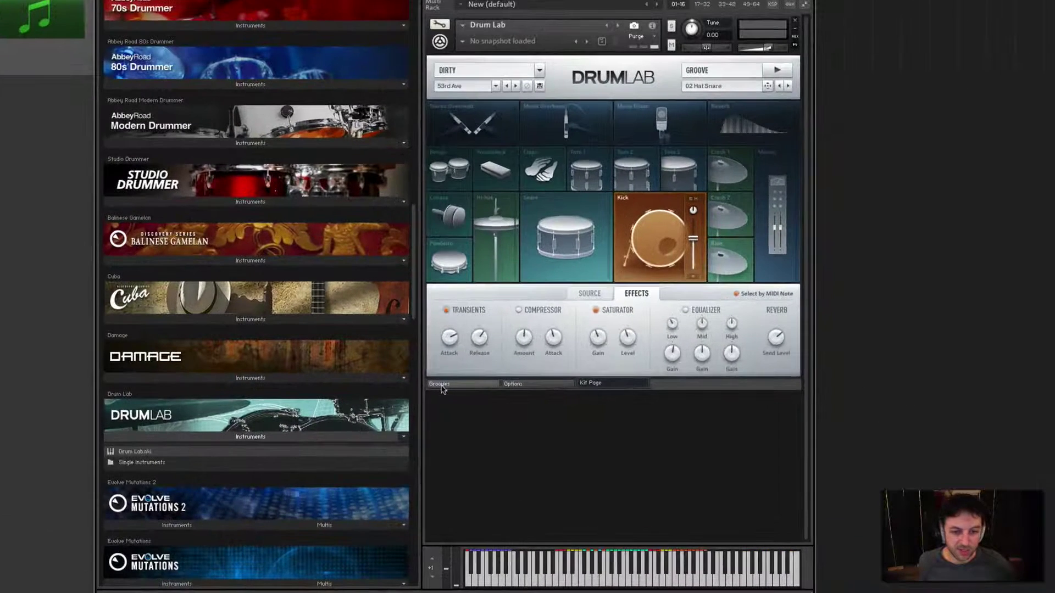
{"action": "left_click", "coordinate": [441, 385]}
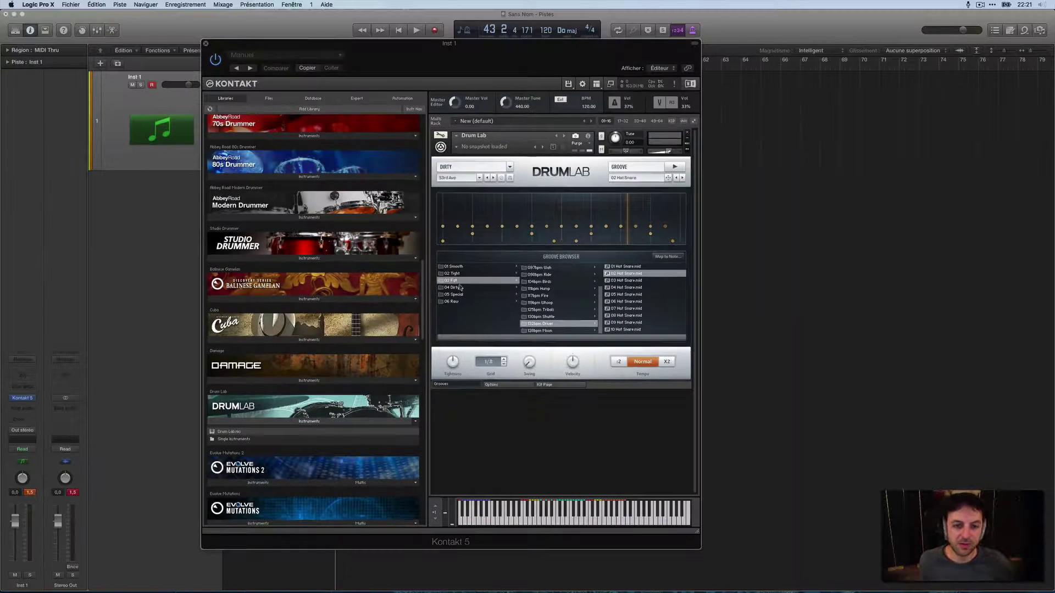
{"action": "left_click", "coordinate": [541, 288]}
{"action": "left_click", "coordinate": [629, 295]}
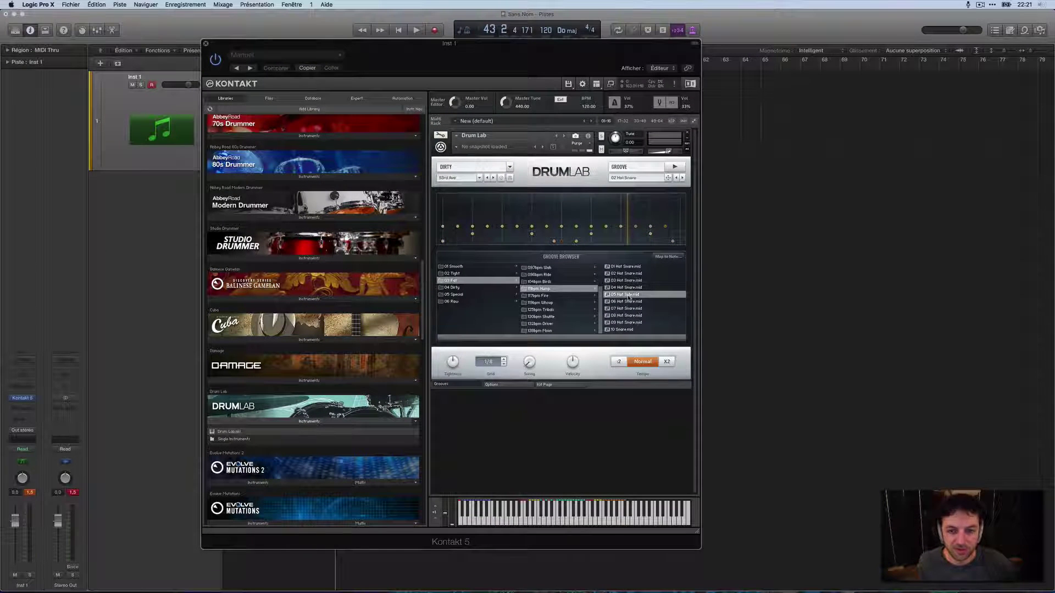
{"action": "left_click", "coordinate": [629, 297]}
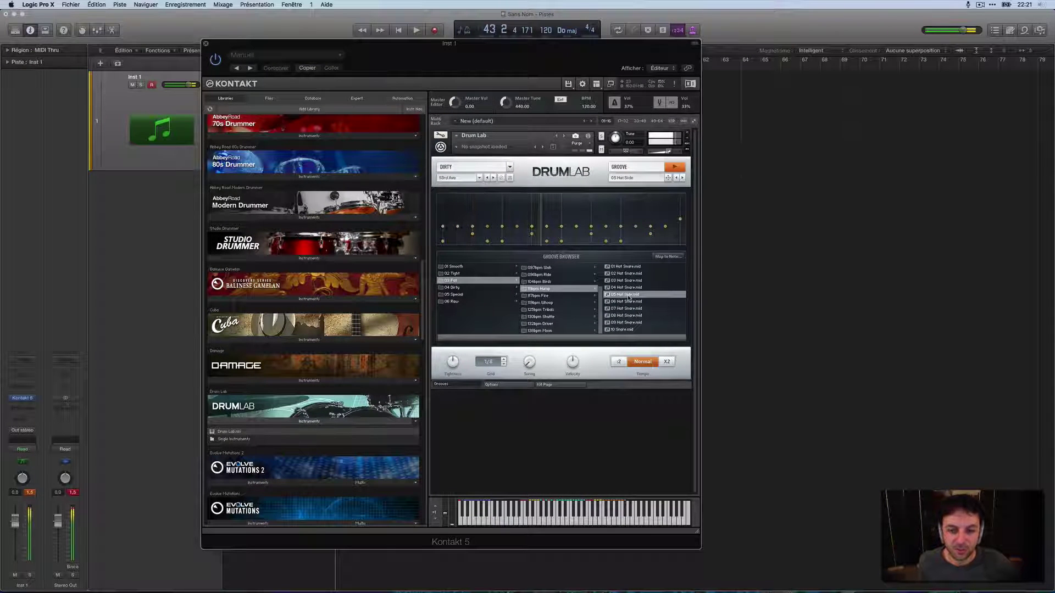
{"action": "left_click", "coordinate": [629, 322]}
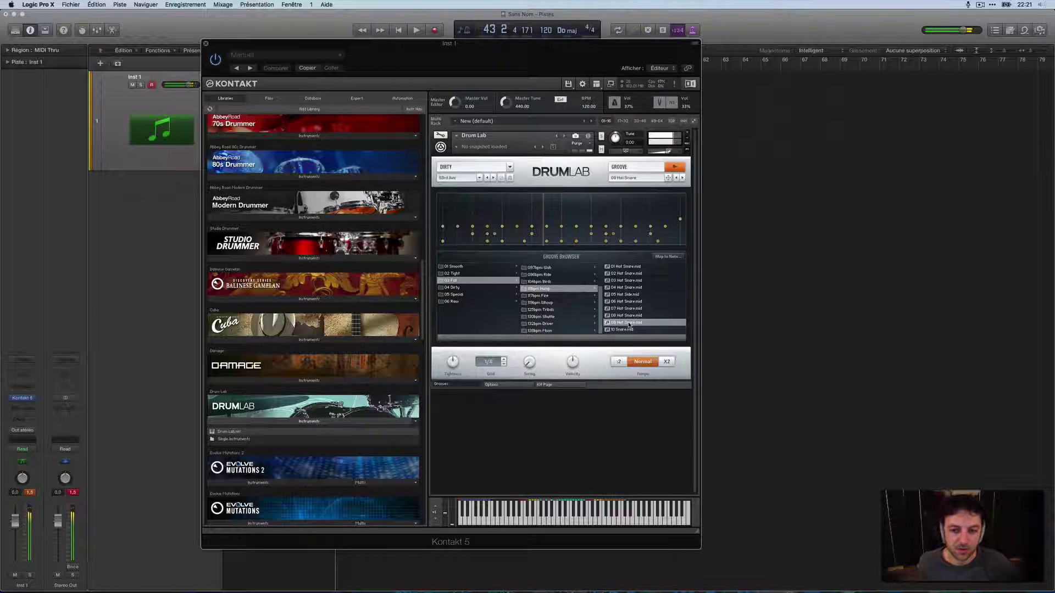
{"action": "left_click", "coordinate": [674, 166]}
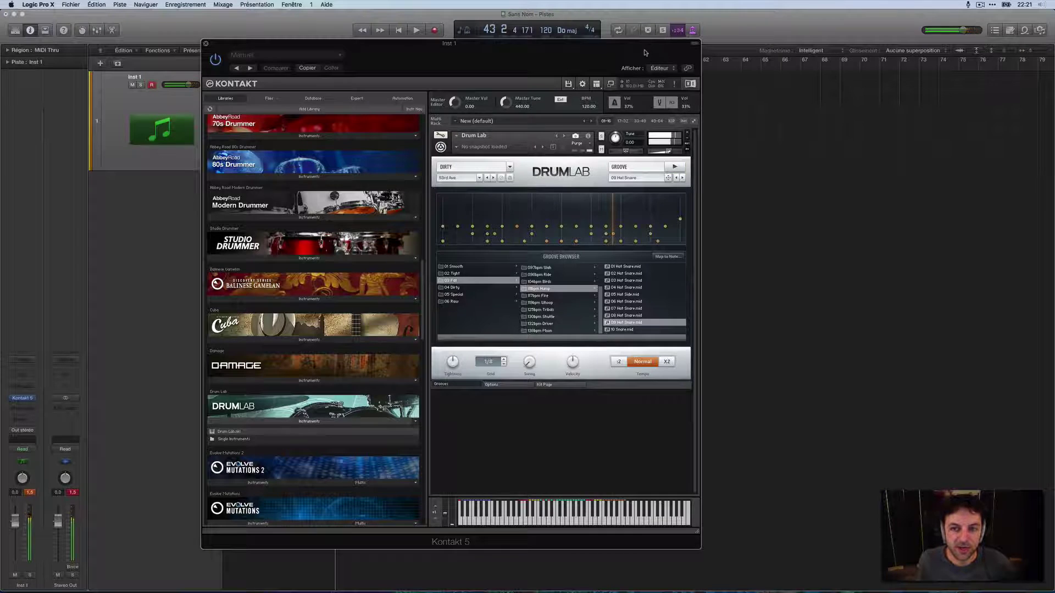
Place the 09 Hat Snare groove on the Inst 1 track at bar 47, importing its tempo information
{"action": "left_click_drag", "start_coordinate": [645, 53], "coordinate": [458, 175]}
{"action": "left_click", "coordinate": [526, 145]}
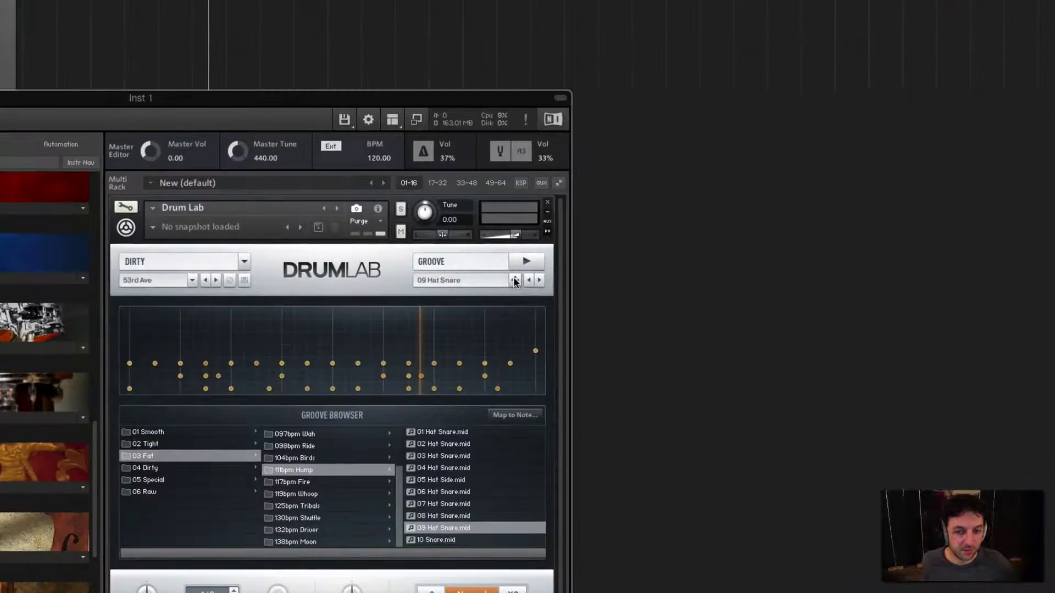
{"action": "left_click_drag", "start_coordinate": [515, 281], "coordinate": [329, 42]}
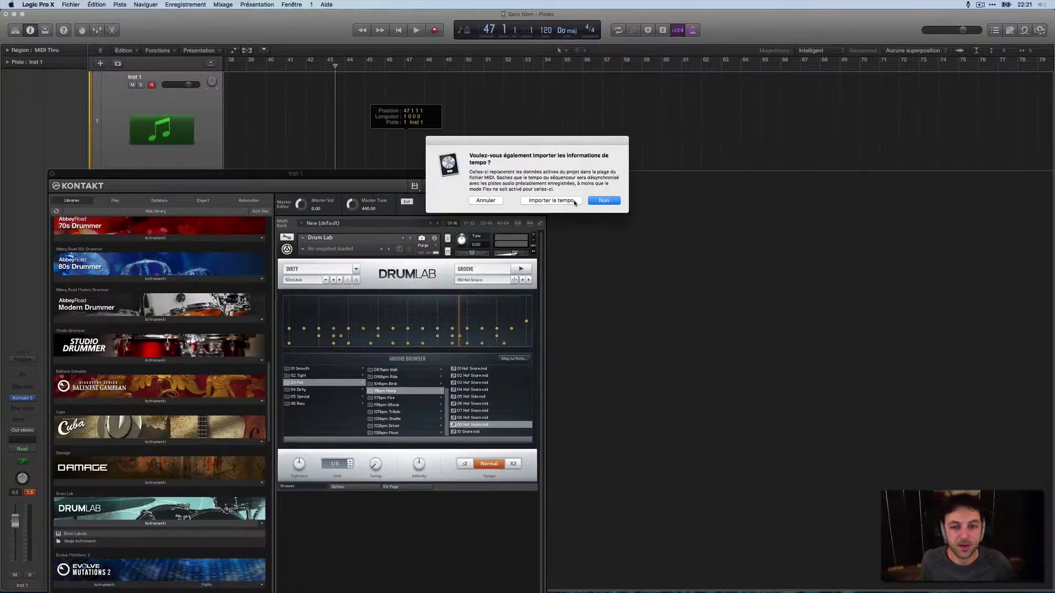
{"action": "left_click", "coordinate": [552, 201]}
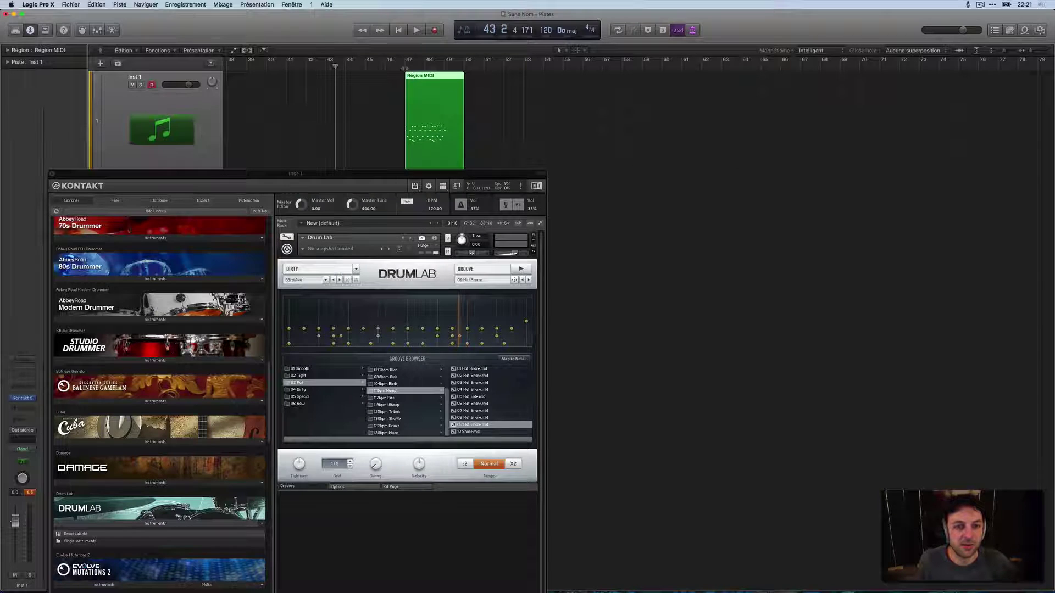
Shorten the MIDI region on Inst 1 to end at bar 49 and loop it
{"action": "left_click_drag", "start_coordinate": [446, 173], "coordinate": [448, 215]}
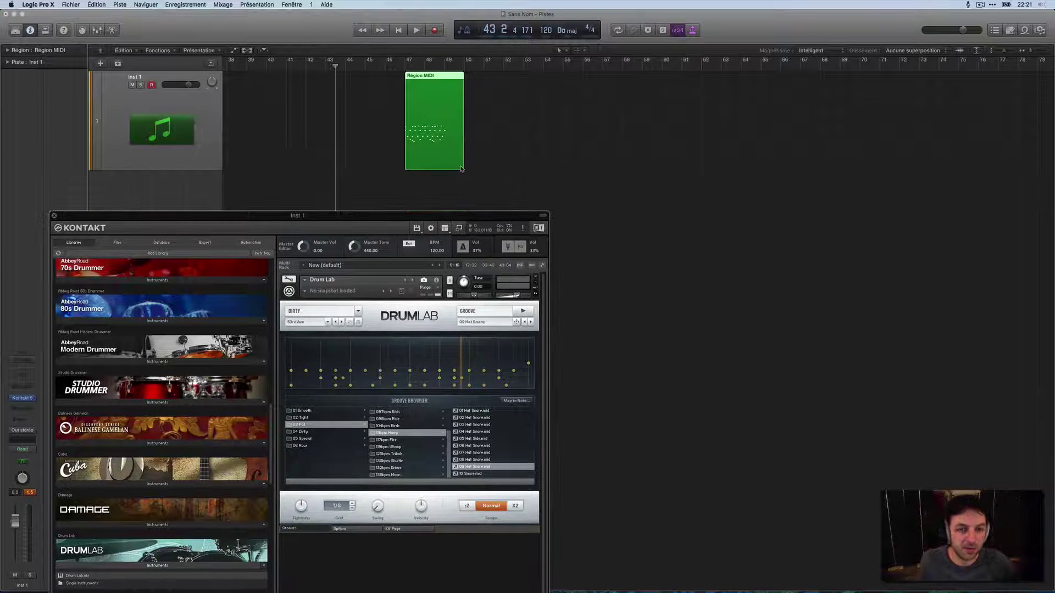
{"action": "left_click_drag", "start_coordinate": [461, 168], "coordinate": [444, 166]}
{"action": "key", "text": "l"}
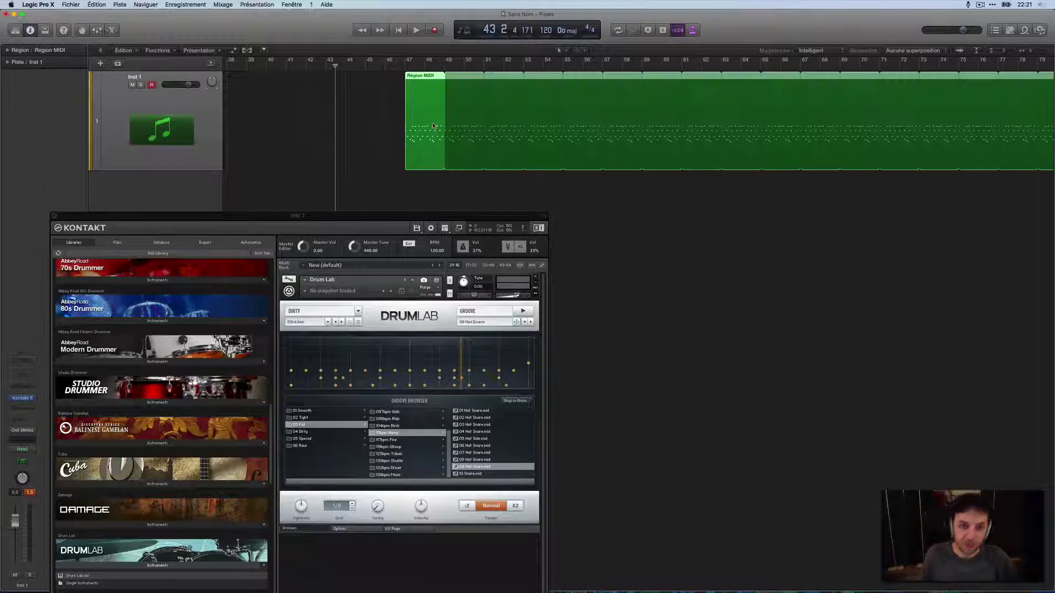
Play the looped region from bar 47, reposition the Kontakt window, and preview the selected groove briefly with host playback stopped
{"action": "left_click", "coordinate": [407, 67]}
{"action": "key", "text": "space"}
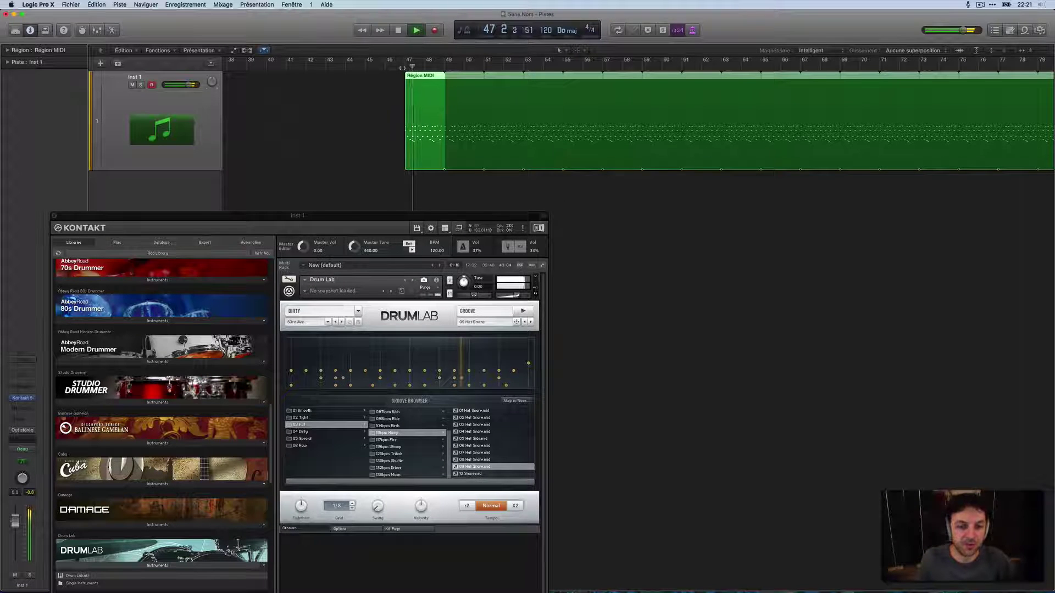
{"action": "left_click_drag", "start_coordinate": [464, 215], "coordinate": [635, 186]}
{"action": "key", "text": "space"}
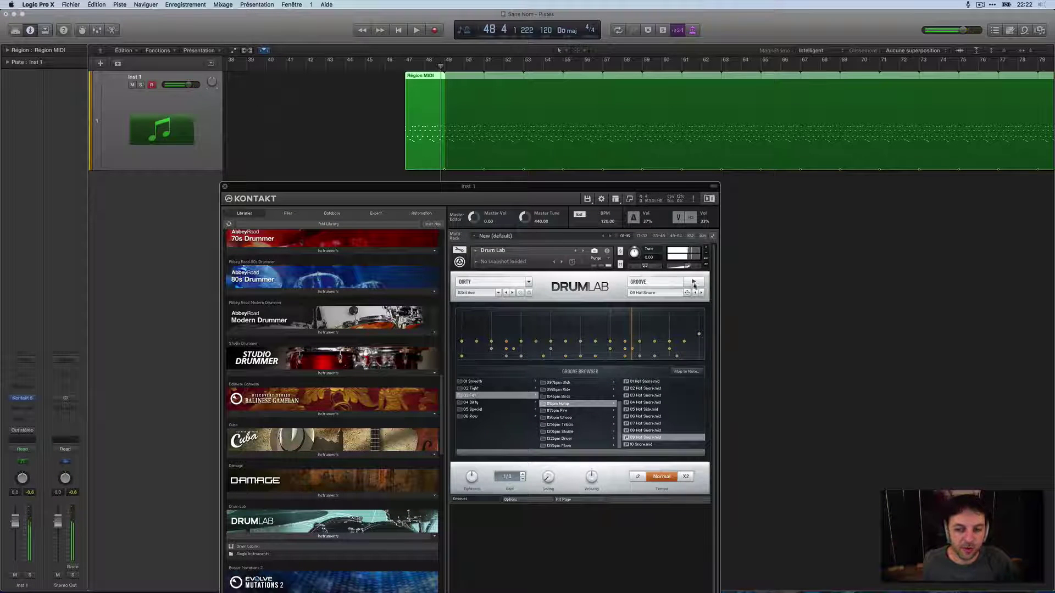
{"action": "left_click", "coordinate": [695, 283]}
{"action": "left_click", "coordinate": [694, 283]}
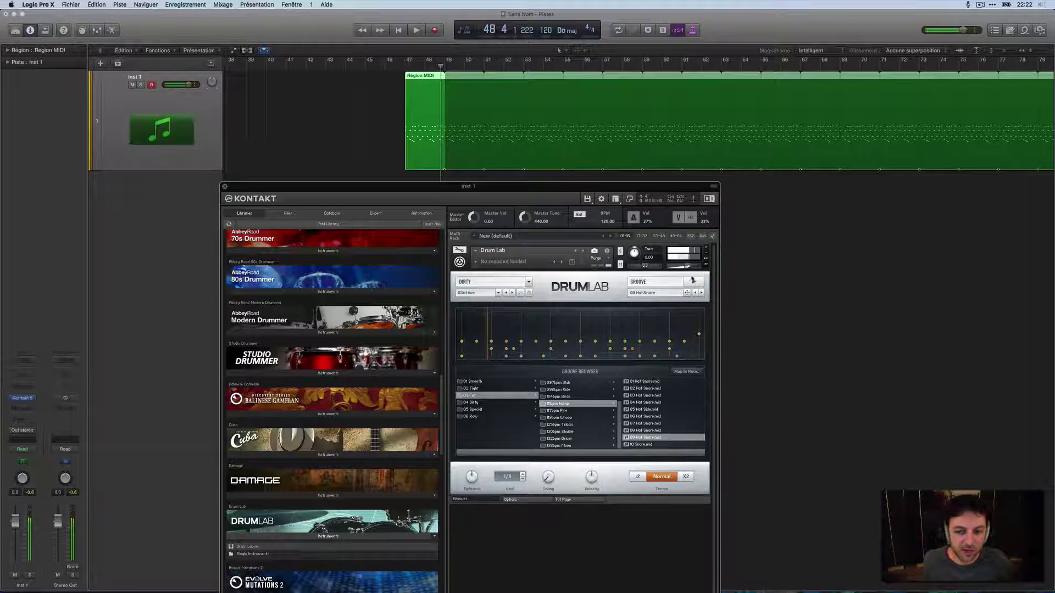
Play the loop from bar 47 while trying kits in the FAT category, switch the kit category to RAW, and stop playback
{"action": "left_click", "coordinate": [409, 65]}
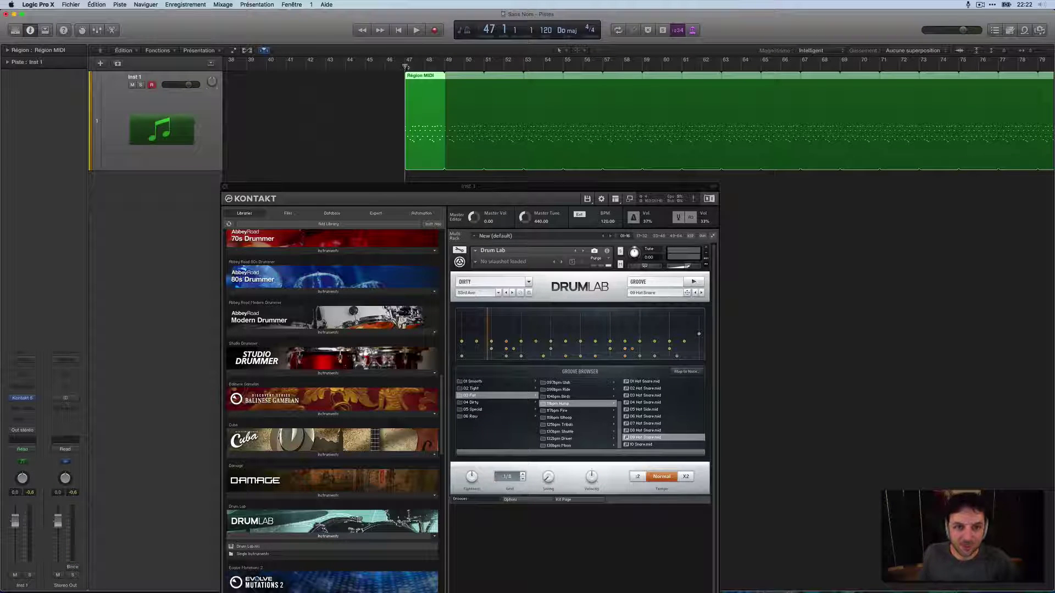
{"action": "key", "text": "space"}
{"action": "left_click", "coordinate": [528, 283]}
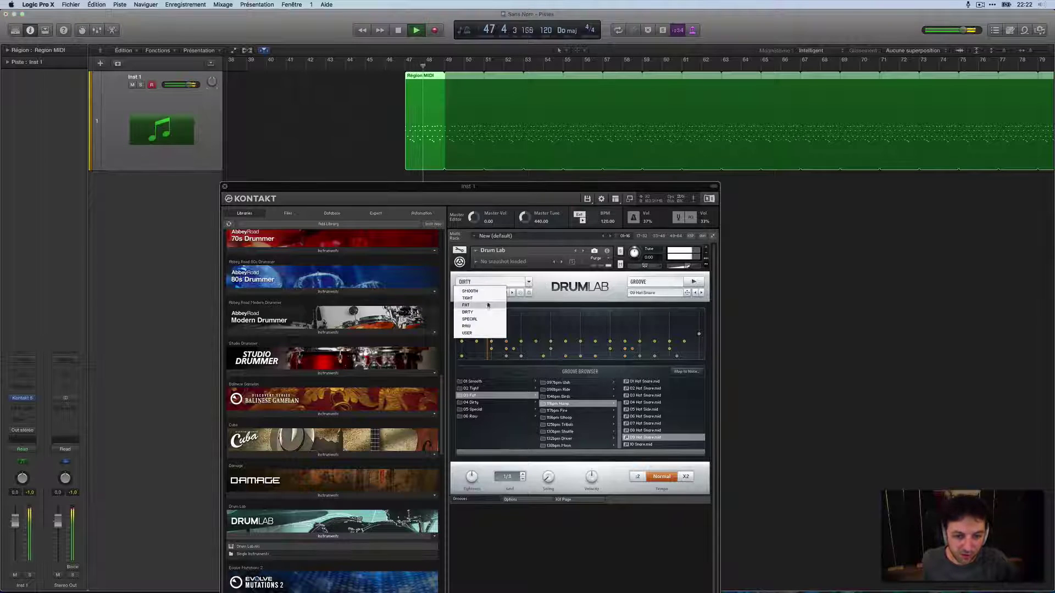
{"action": "left_click", "coordinate": [466, 305]}
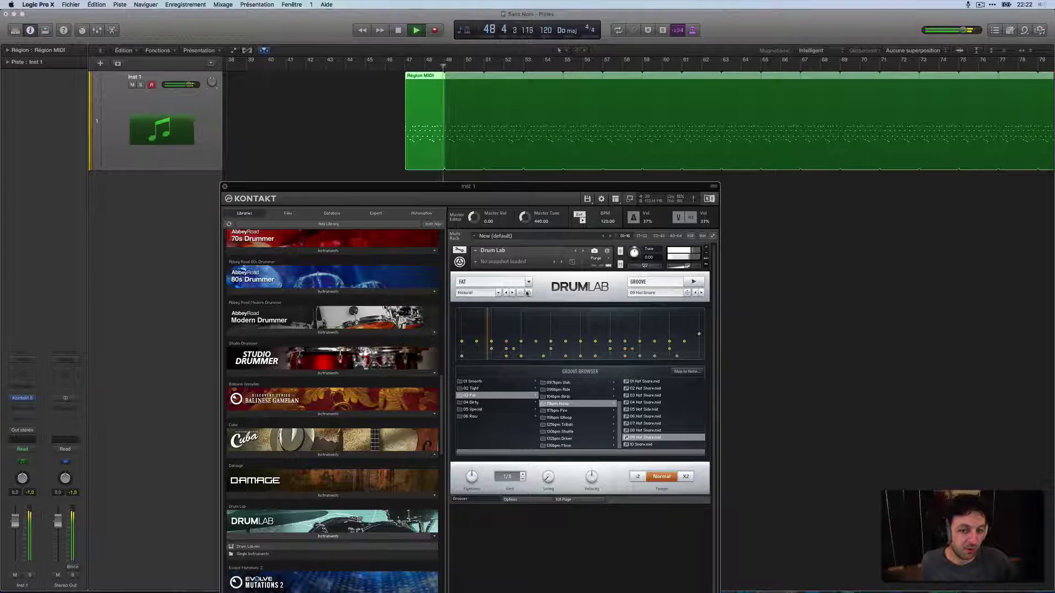
{"action": "left_click", "coordinate": [490, 281]}
{"action": "left_click", "coordinate": [490, 311]}
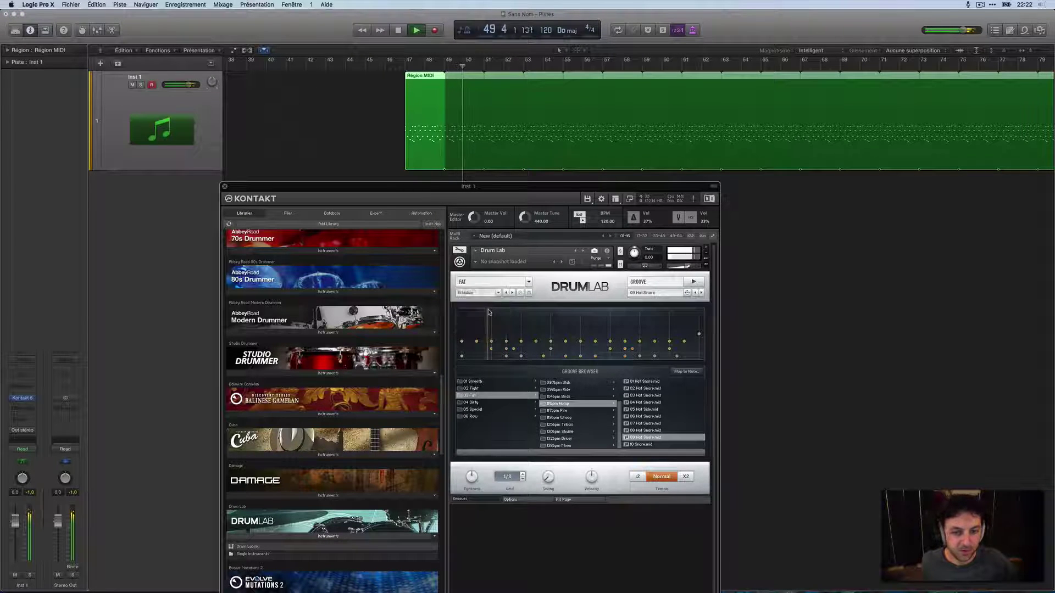
{"action": "left_click", "coordinate": [494, 282]}
{"action": "left_click", "coordinate": [497, 325]}
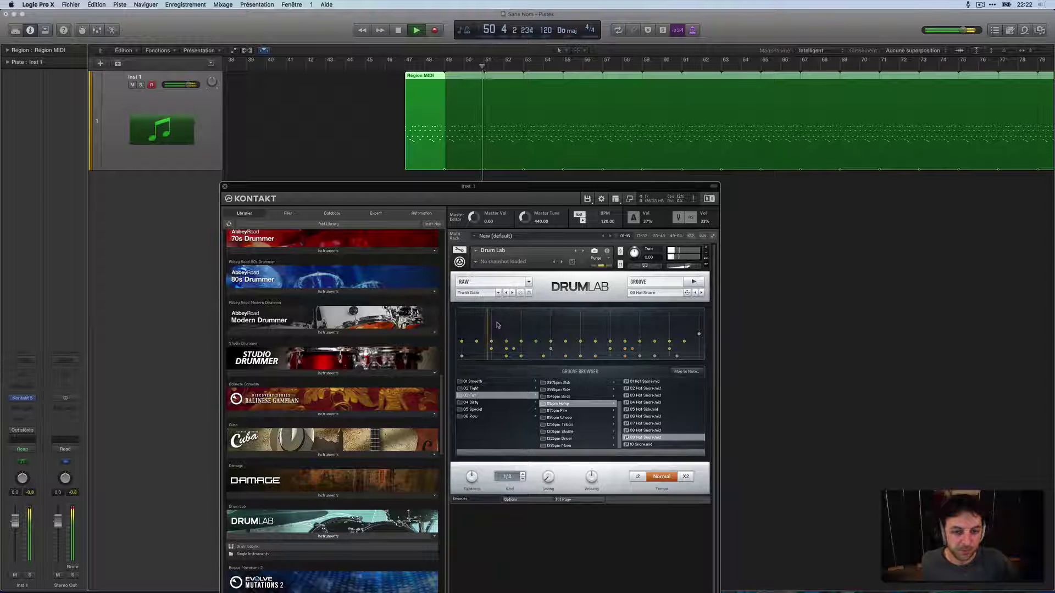
{"action": "left_click_drag", "start_coordinate": [612, 186], "coordinate": [548, 90]}
{"action": "key", "text": "space"}
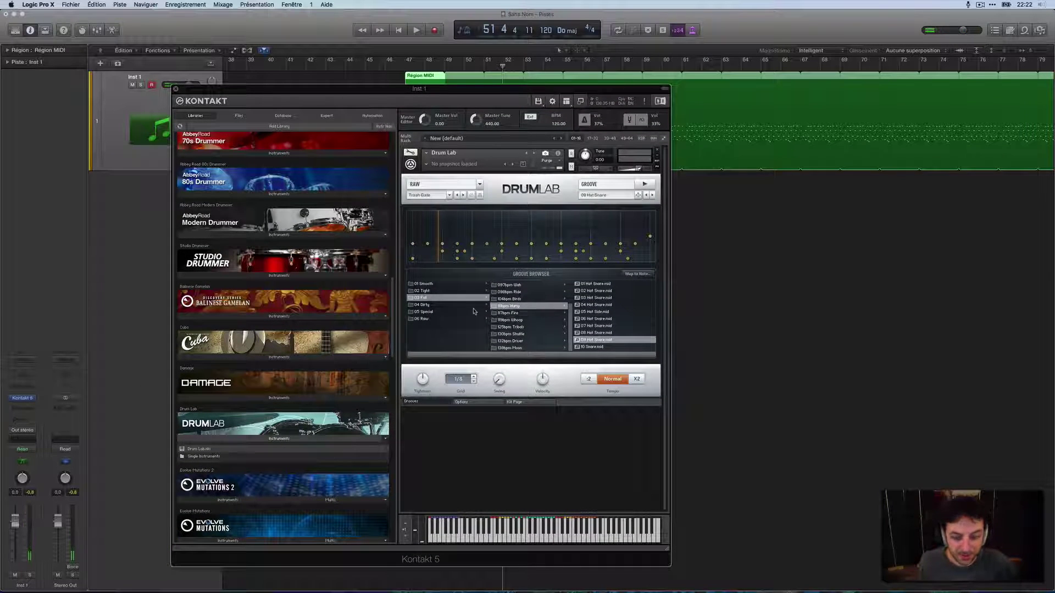
Show Drum Lab's Edit Page, select the snare, and raise its level slightly
{"action": "left_click", "coordinate": [476, 403]}
{"action": "left_click", "coordinate": [527, 402]}
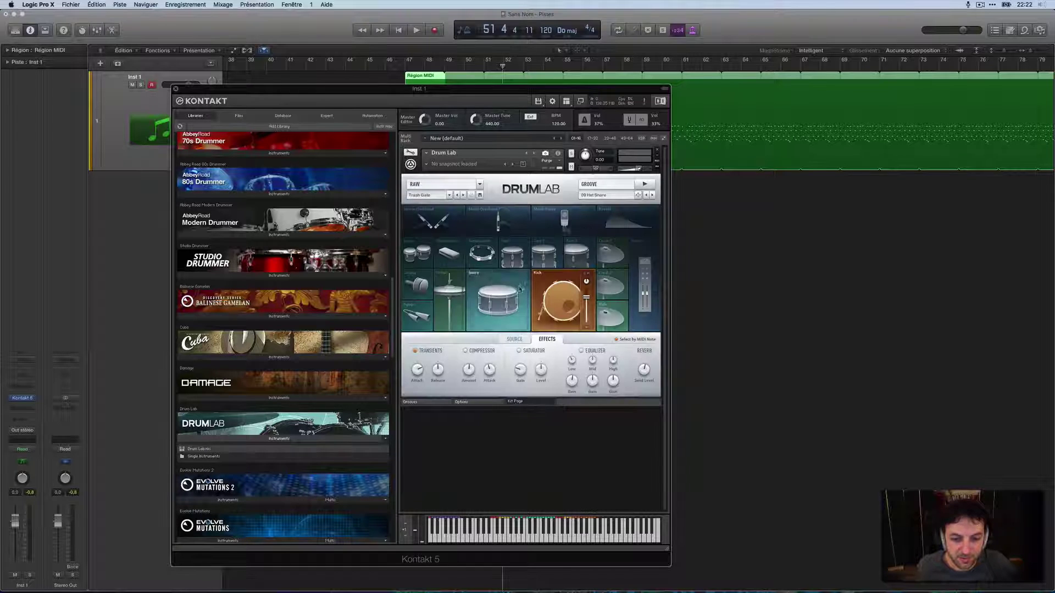
{"action": "left_click", "coordinate": [502, 290]}
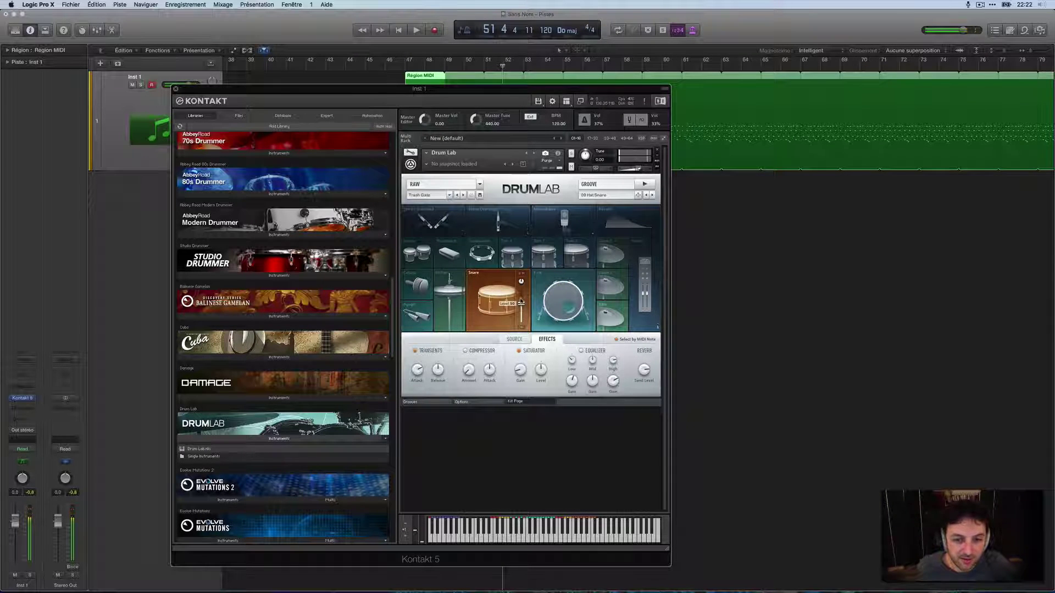
{"action": "left_click_drag", "start_coordinate": [522, 305], "coordinate": [522, 298]}
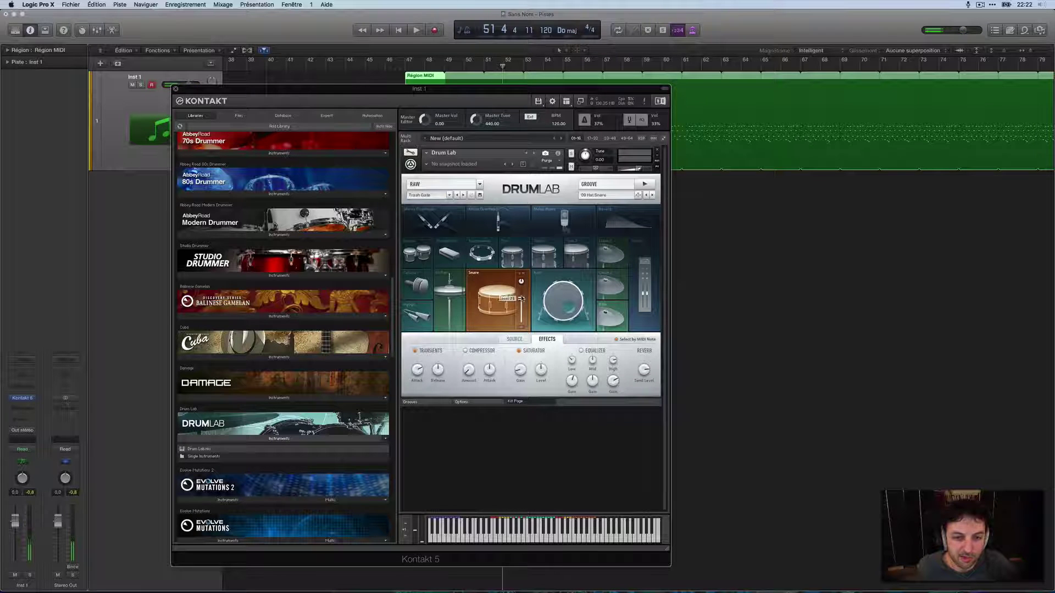
Play the loop in short passes to compare snare levels, finishing with the snare's level fader lowered to around mid-travel
{"action": "key", "text": "space"}
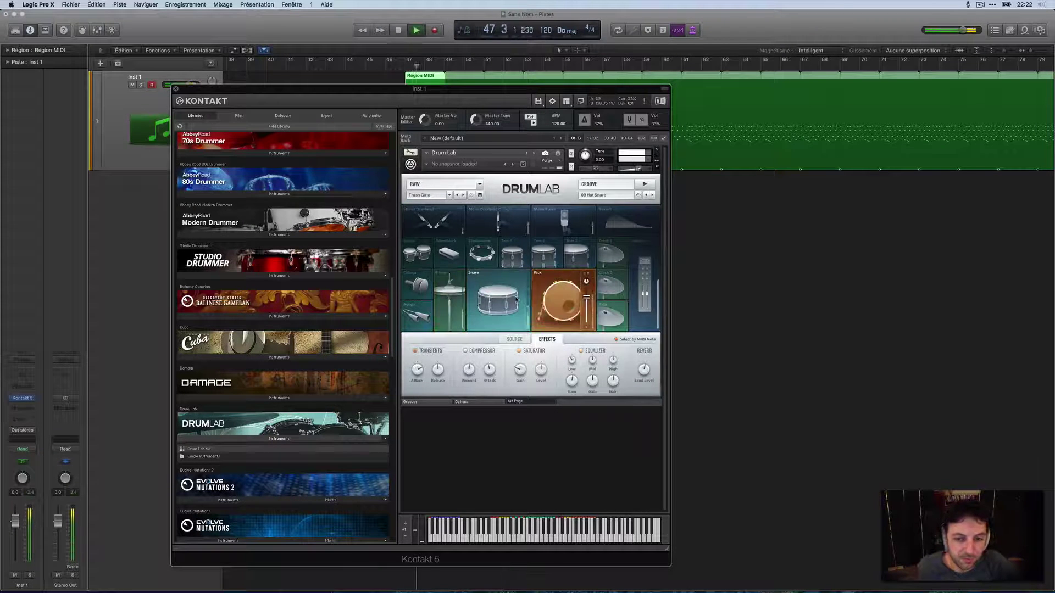
{"action": "key", "text": "space"}
{"action": "left_click", "coordinate": [504, 296]}
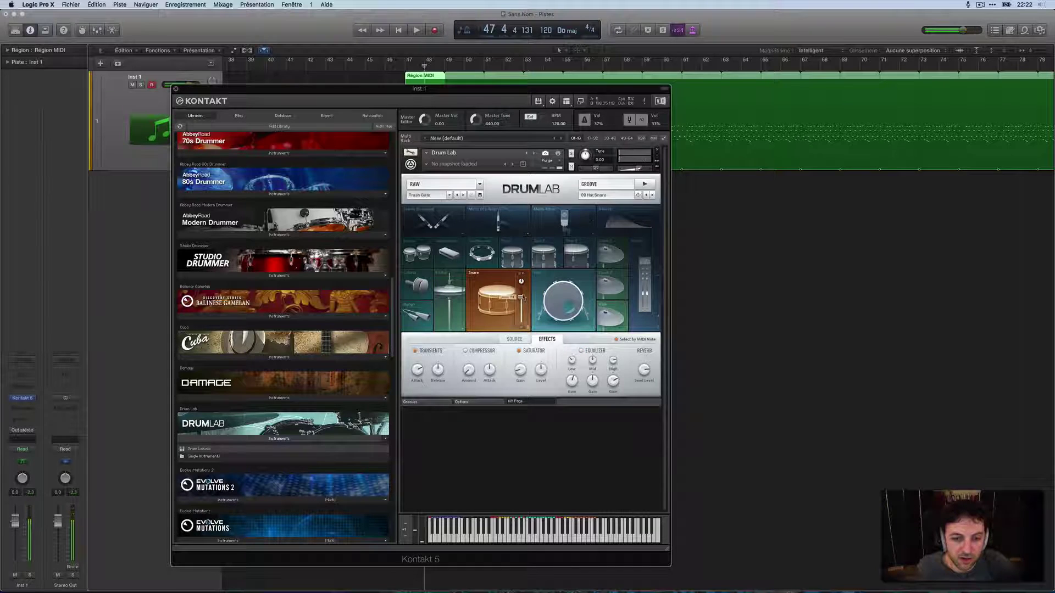
{"action": "key", "text": "space"}
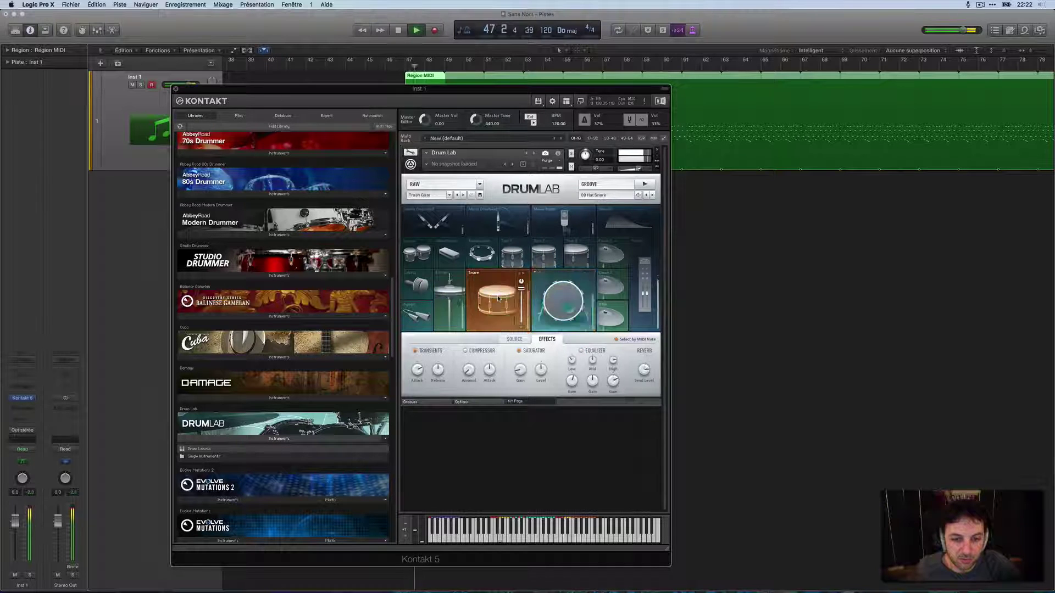
{"action": "key", "text": "space"}
{"action": "left_click", "coordinate": [498, 298]}
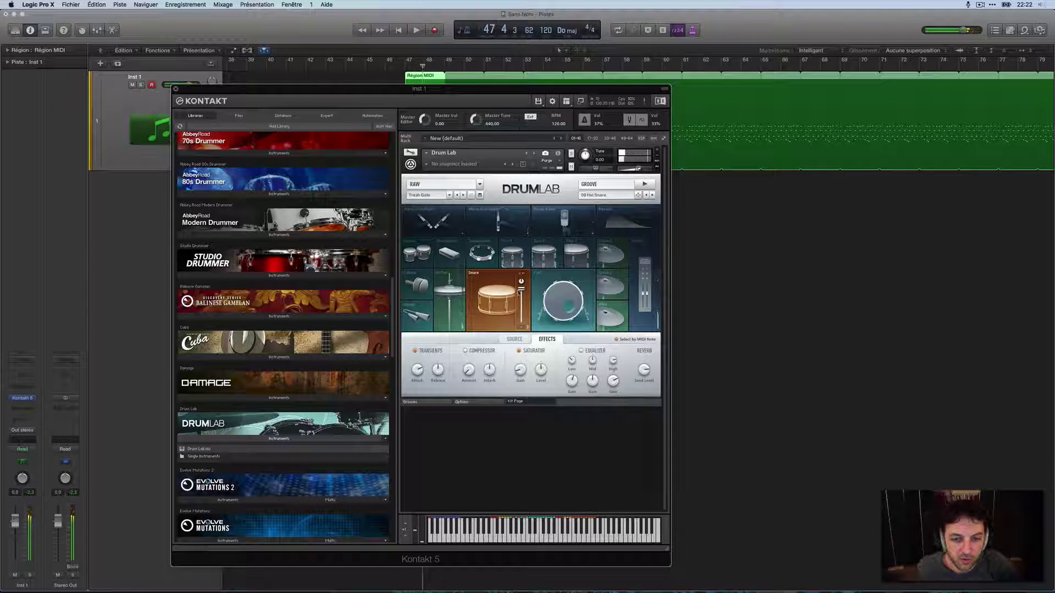
{"action": "key", "text": "space"}
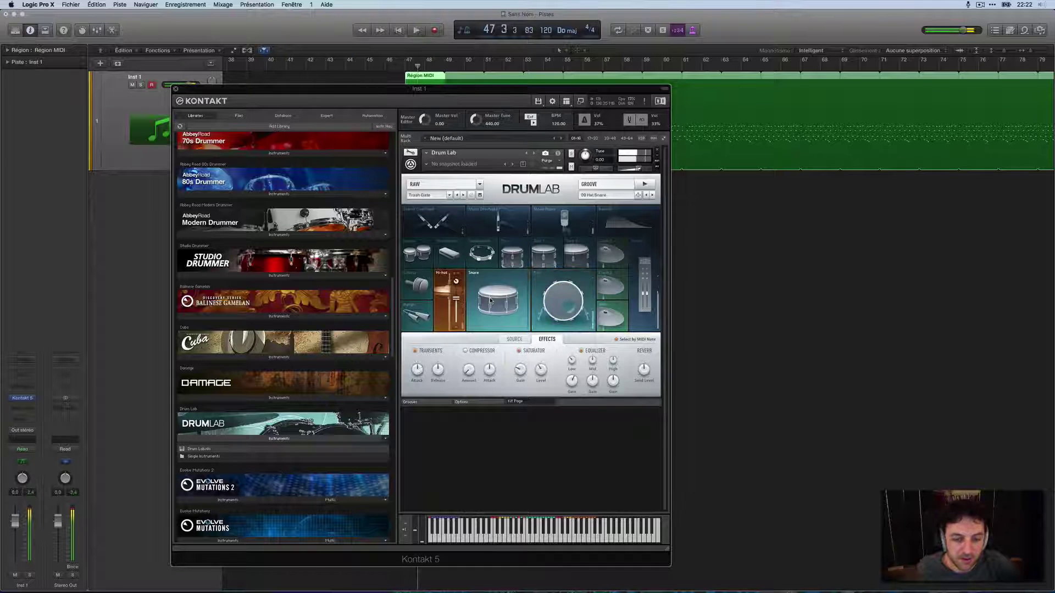
{"action": "left_click_drag", "start_coordinate": [521, 302], "coordinate": [523, 300]}
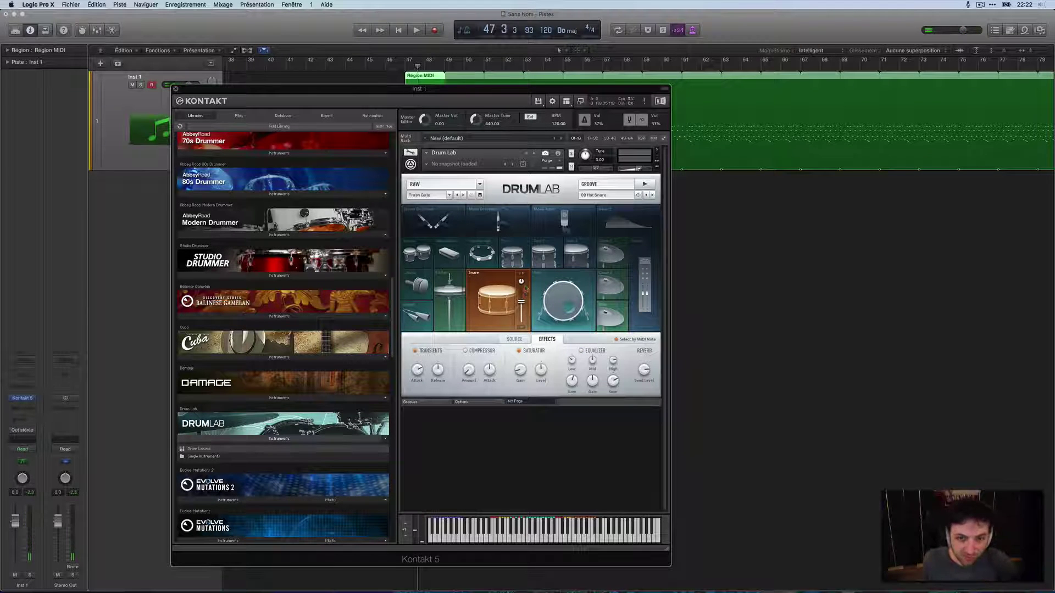
Try the snare's pan and solo controls while briefly playing the loop, leaving solo off and playback stopped
{"action": "mouse_move", "coordinate": [521, 281]}
{"action": "left_click_drag", "start_coordinate": [521, 281], "coordinate": [521, 281]}
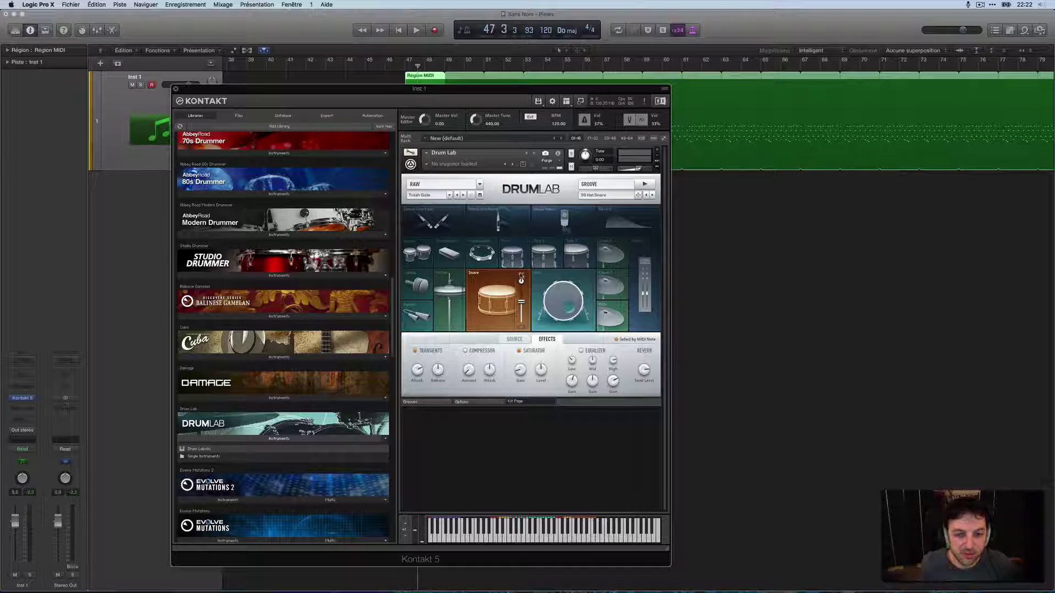
{"action": "key", "text": "space"}
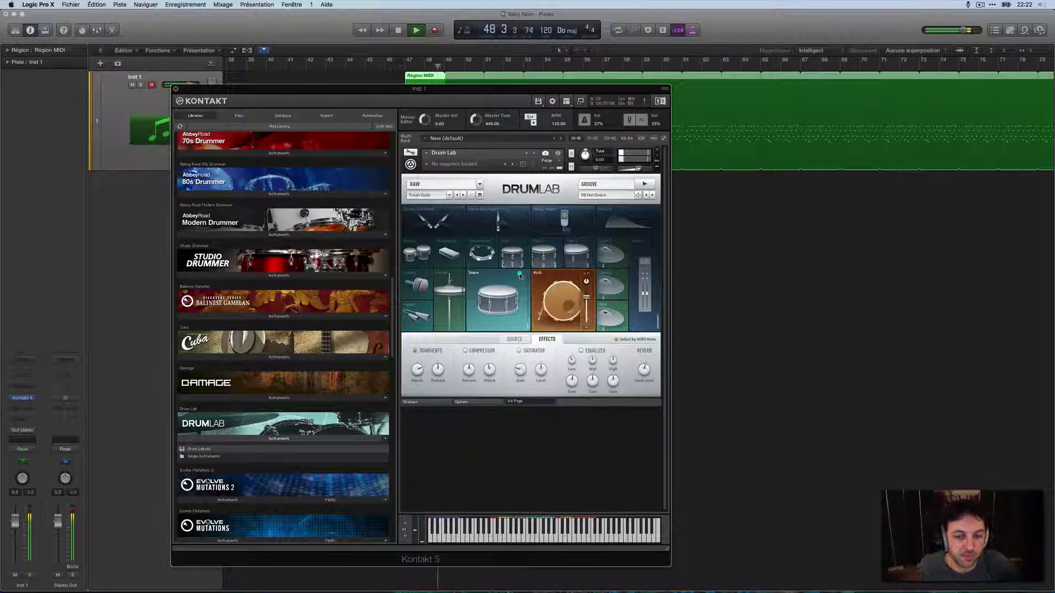
{"action": "key", "text": "space"}
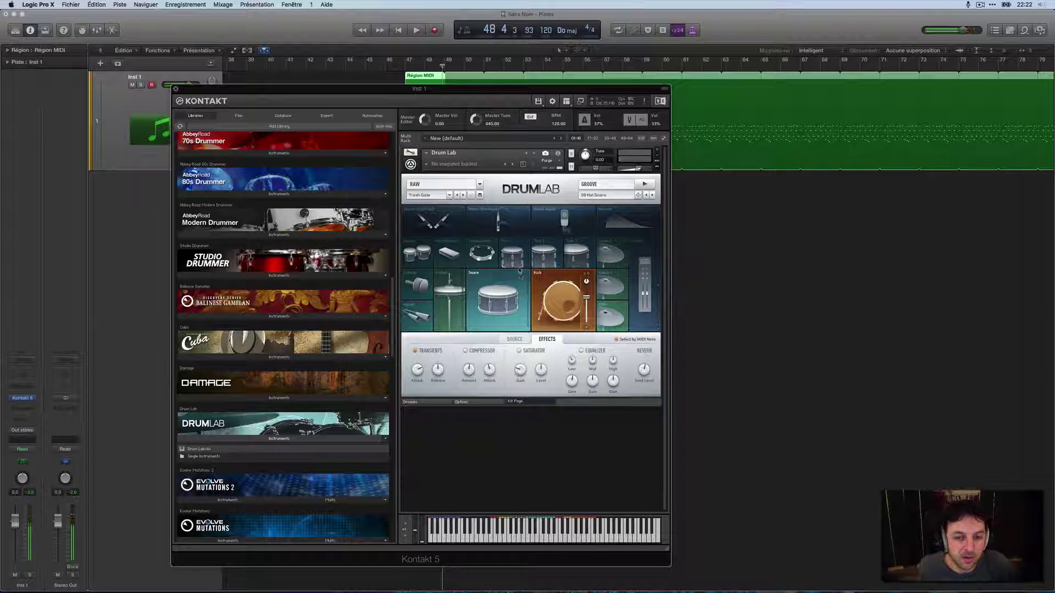
Inspect the overhead microphone channels, including Stereo Overhead, and audition the crash and ride cymbals
{"action": "left_click", "coordinate": [502, 221]}
{"action": "left_click", "coordinate": [436, 221]}
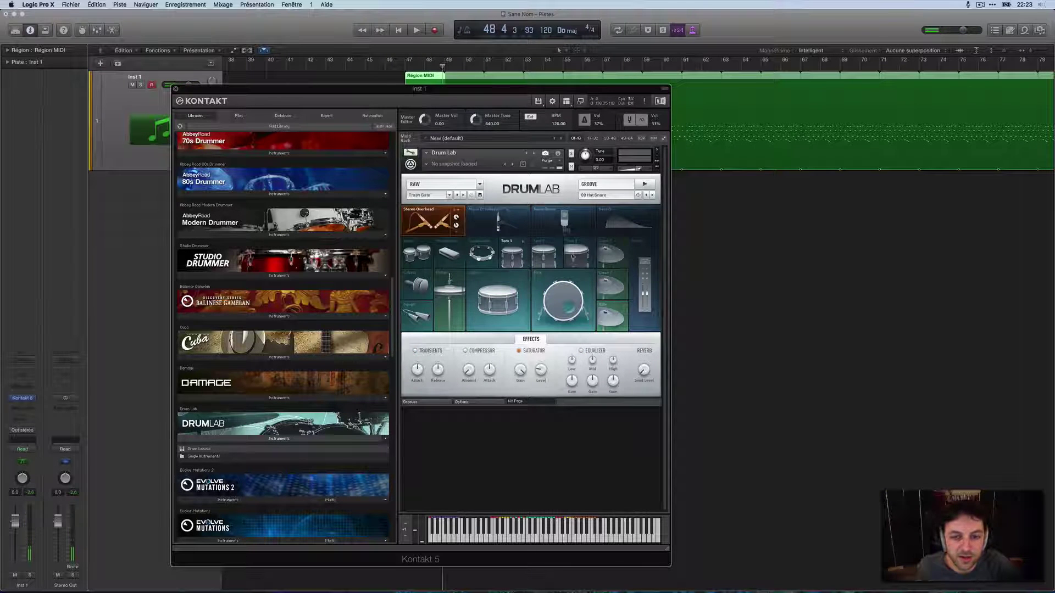
{"action": "left_click", "coordinate": [611, 254]}
{"action": "left_click", "coordinate": [610, 314]}
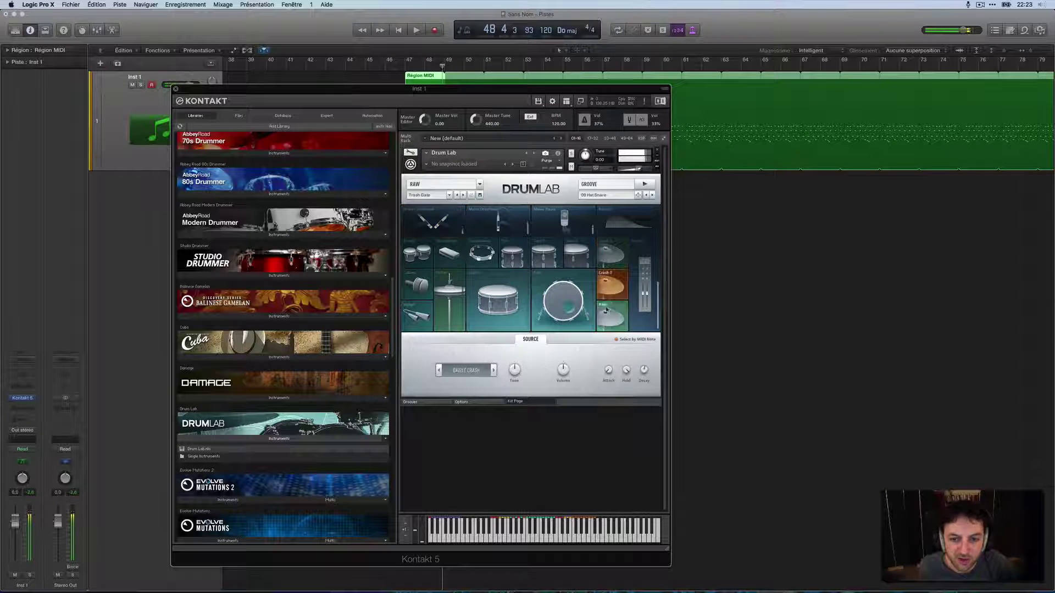
In the snare's source settings, choose Trebly Snare as the acoustic sound and Droopy Layer as the electronic layer
{"action": "left_click", "coordinate": [497, 294]}
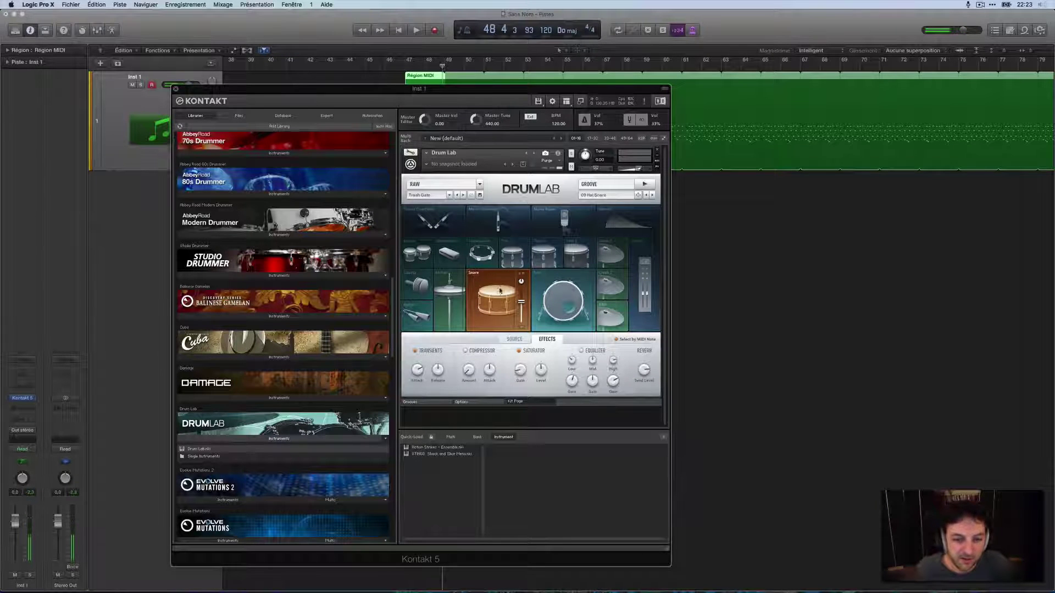
{"action": "left_click", "coordinate": [514, 339]}
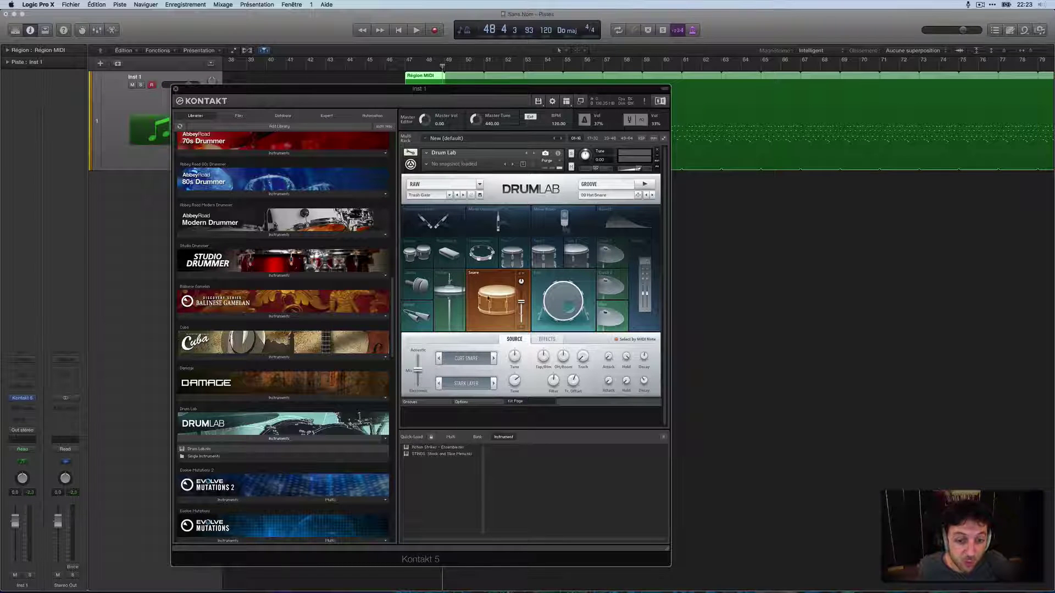
{"action": "left_click", "coordinate": [466, 358]}
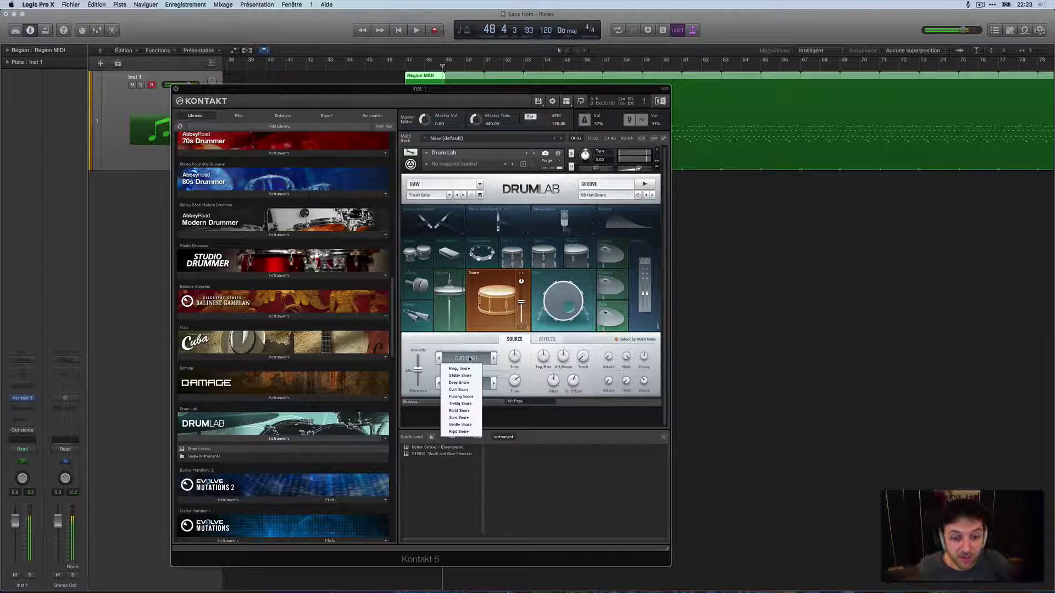
{"action": "left_click", "coordinate": [464, 406]}
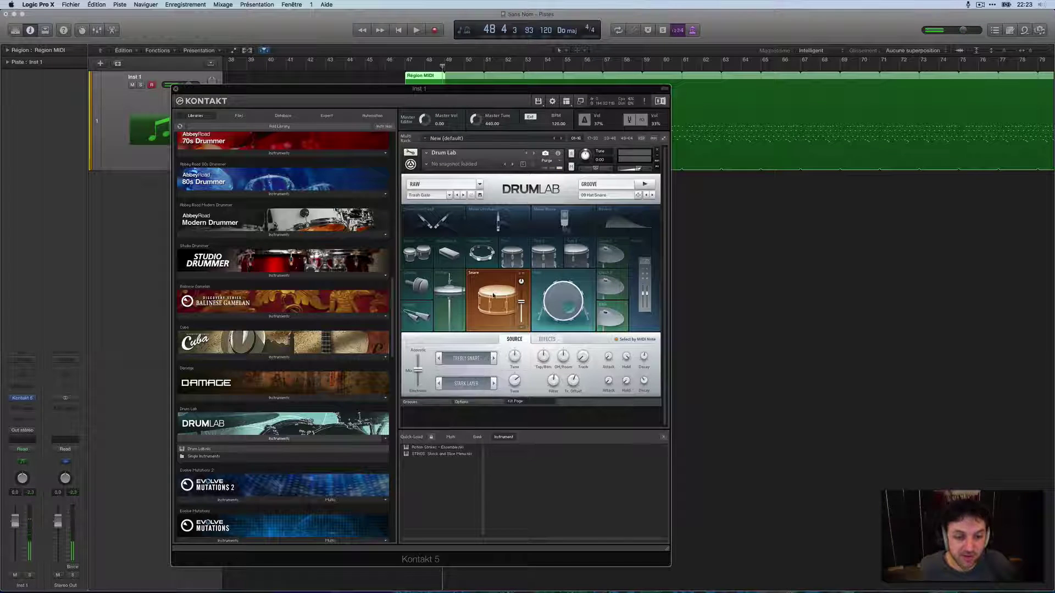
{"action": "left_click", "coordinate": [461, 385]}
{"action": "left_click", "coordinate": [460, 443]}
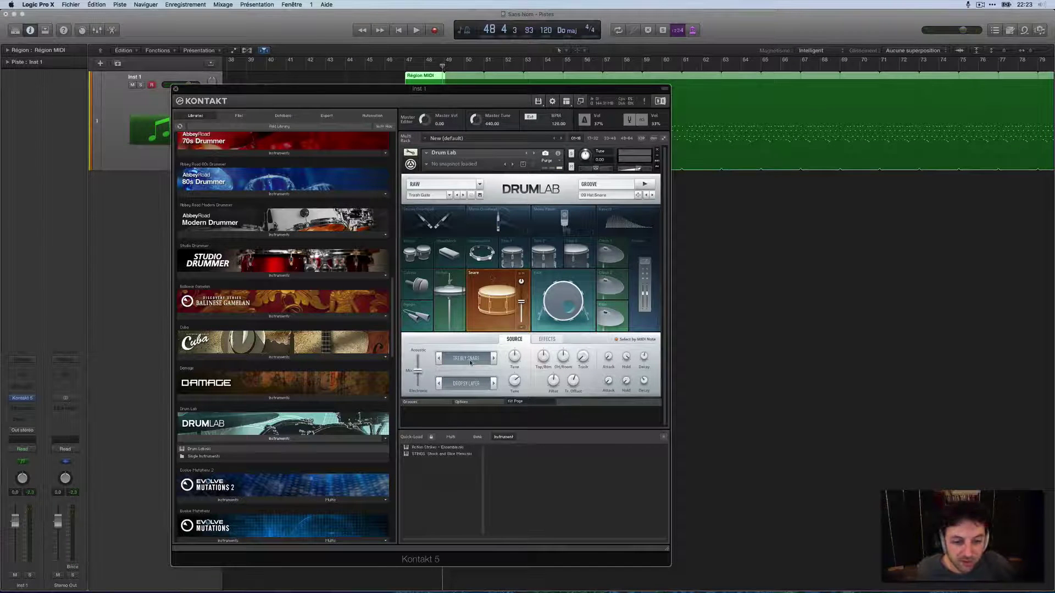
Solo the snare and play the loop while moving its source mix between fully acoustic and fully electronic, ending on electronic
{"action": "left_click_drag", "start_coordinate": [423, 377], "coordinate": [422, 349]}
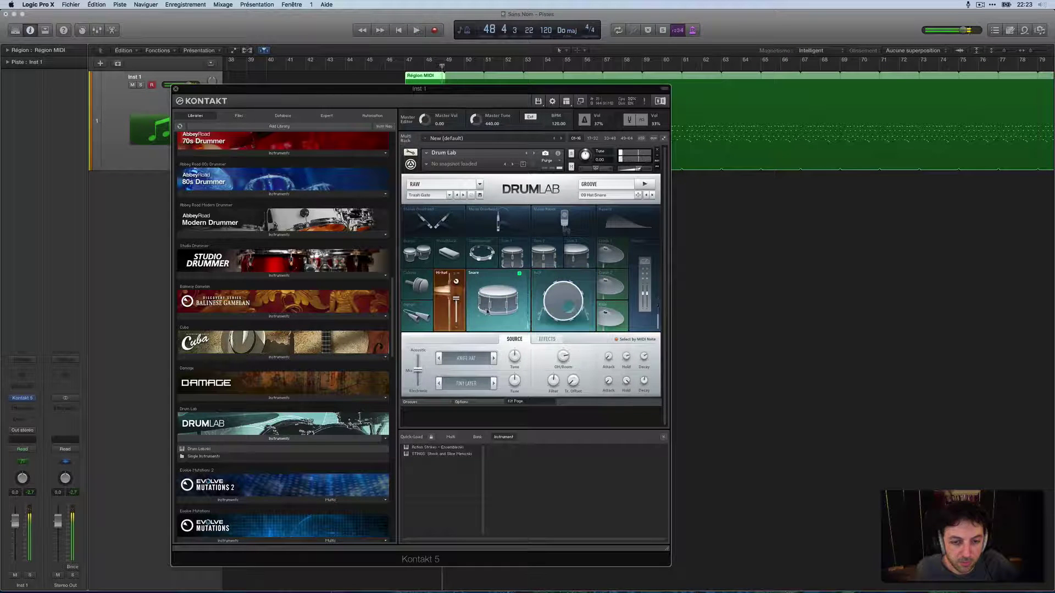
{"action": "key", "text": "space"}
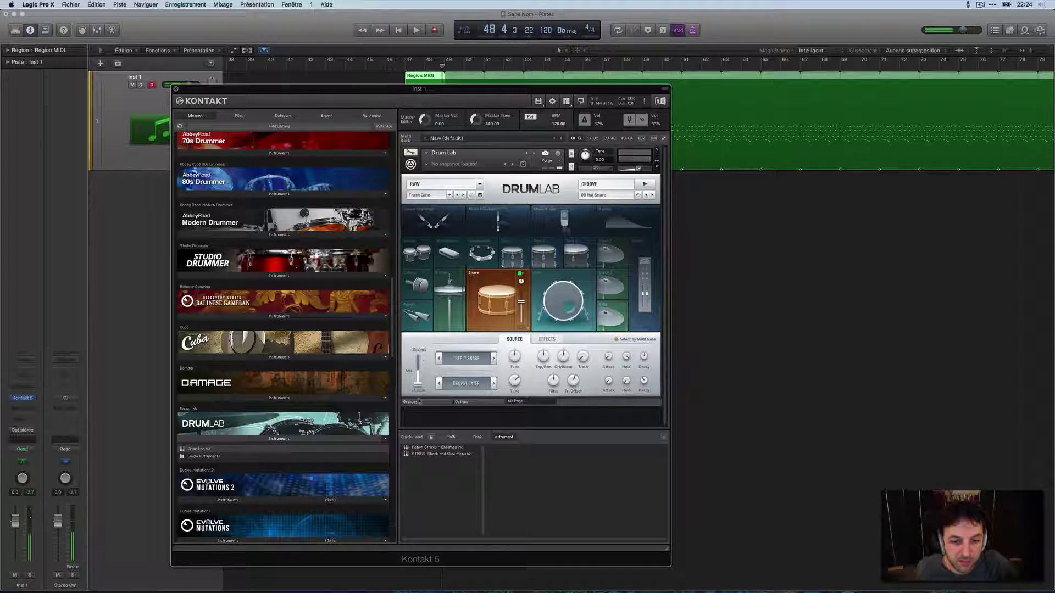
{"action": "key", "text": "space"}
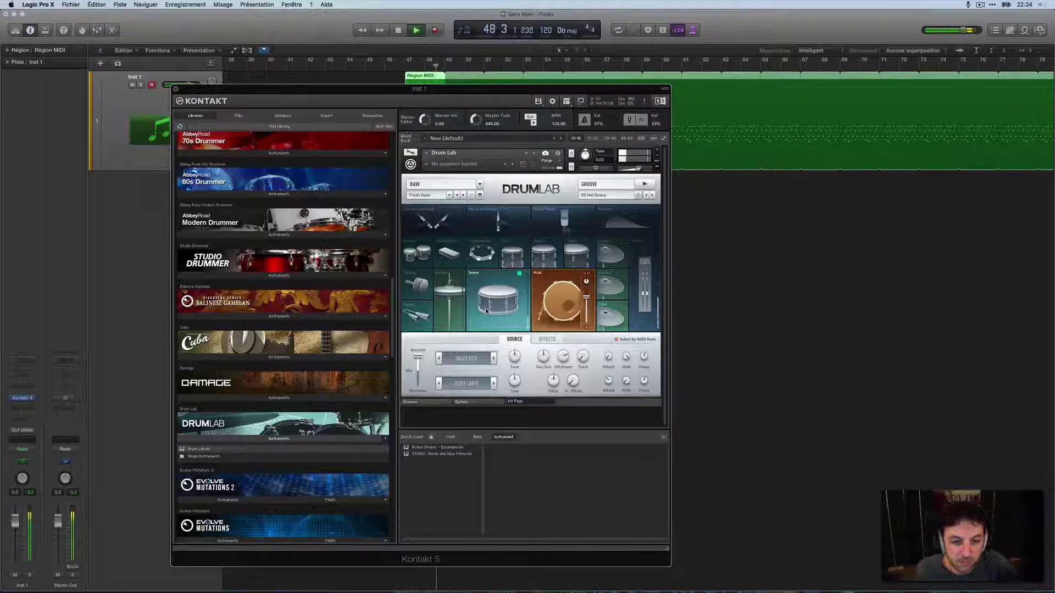
{"action": "key", "text": "space"}
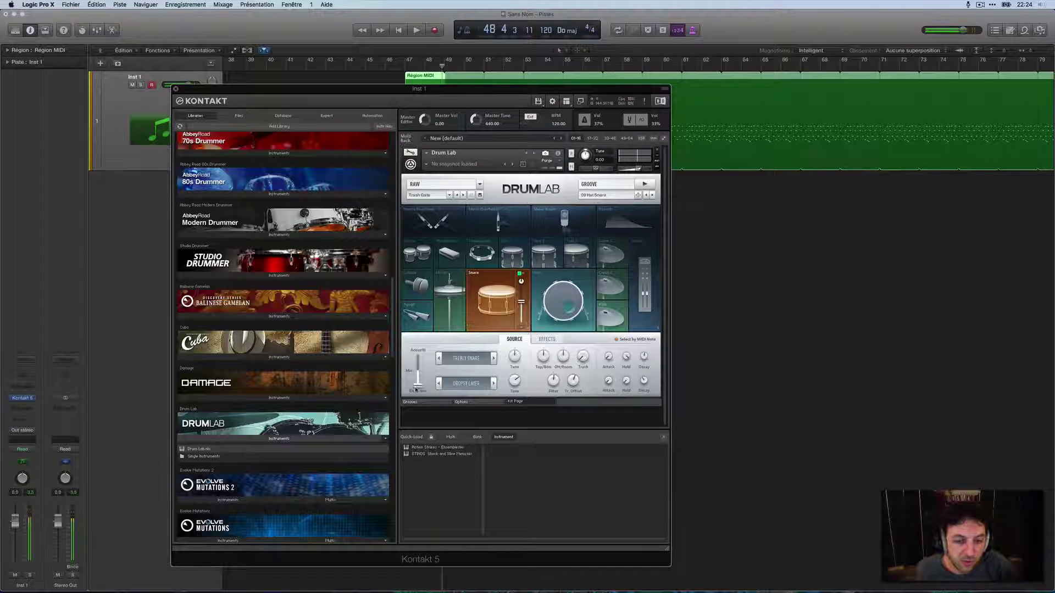
Set the snare's source mix about midway between acoustic and electronic, choose Real Layer as the electronic layer, and view the acoustic snare options
{"action": "left_click_drag", "start_coordinate": [417, 384], "coordinate": [475, 389]}
{"action": "left_click", "coordinate": [475, 388]}
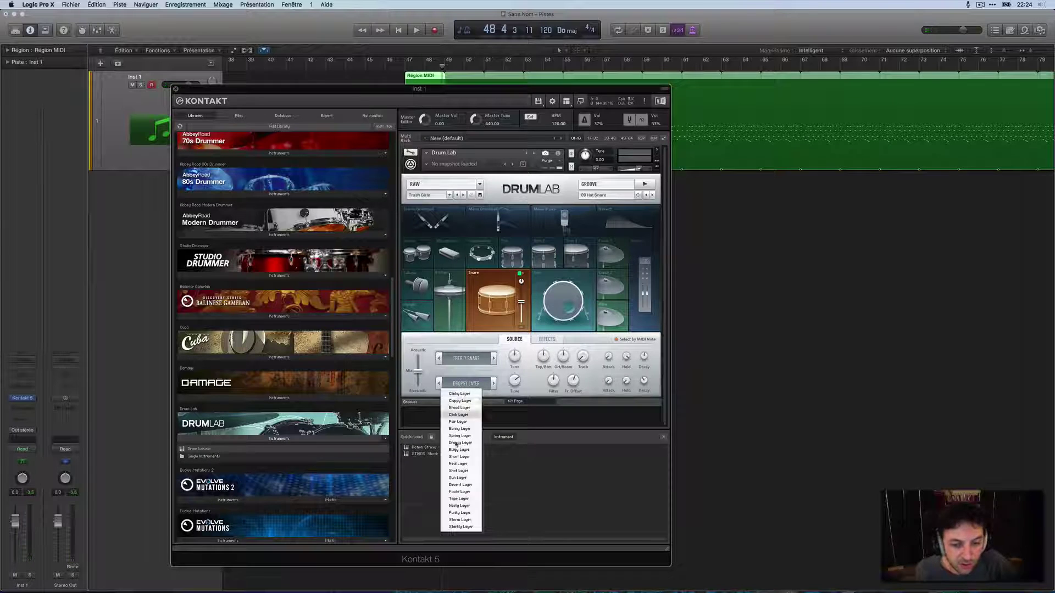
{"action": "left_click", "coordinate": [462, 405]}
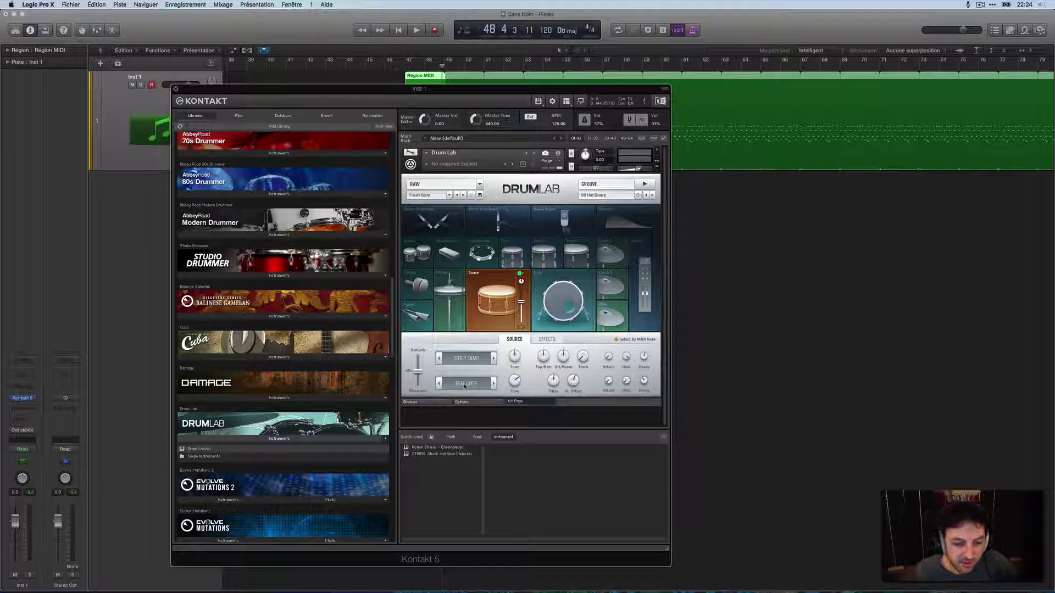
{"action": "left_click", "coordinate": [466, 360]}
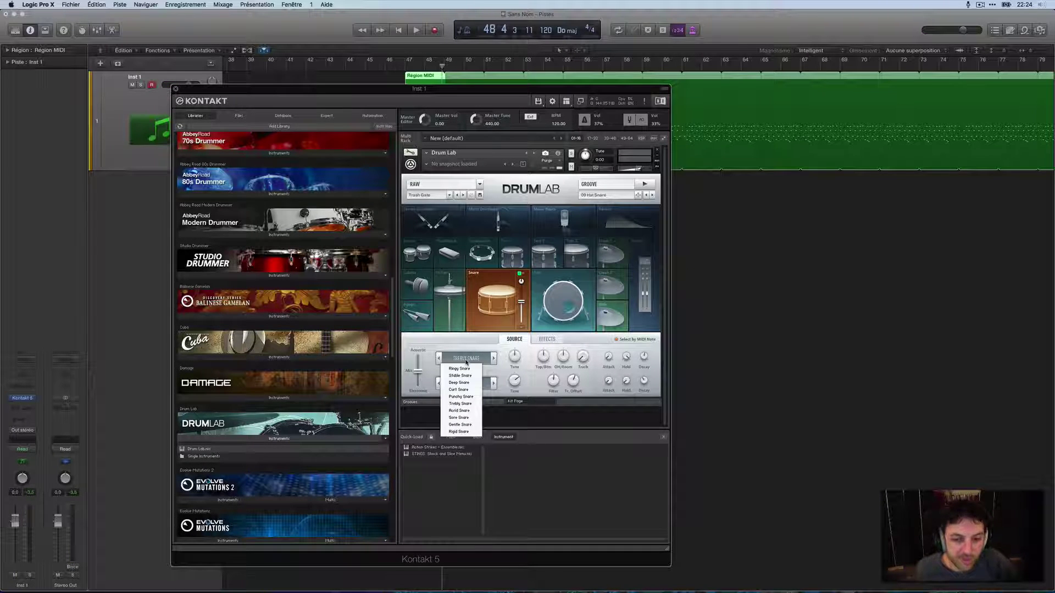
{"action": "left_click", "coordinate": [511, 354]}
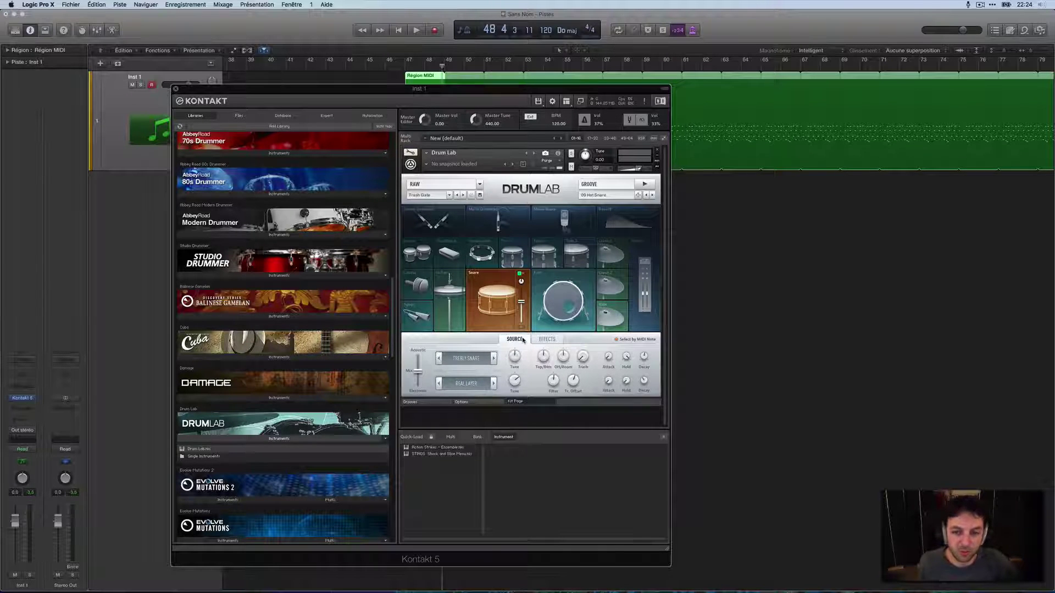
Look over the reverb types and the snare's effects page, auditioning the snare and briefly playing the loop
{"action": "left_click", "coordinate": [622, 217]}
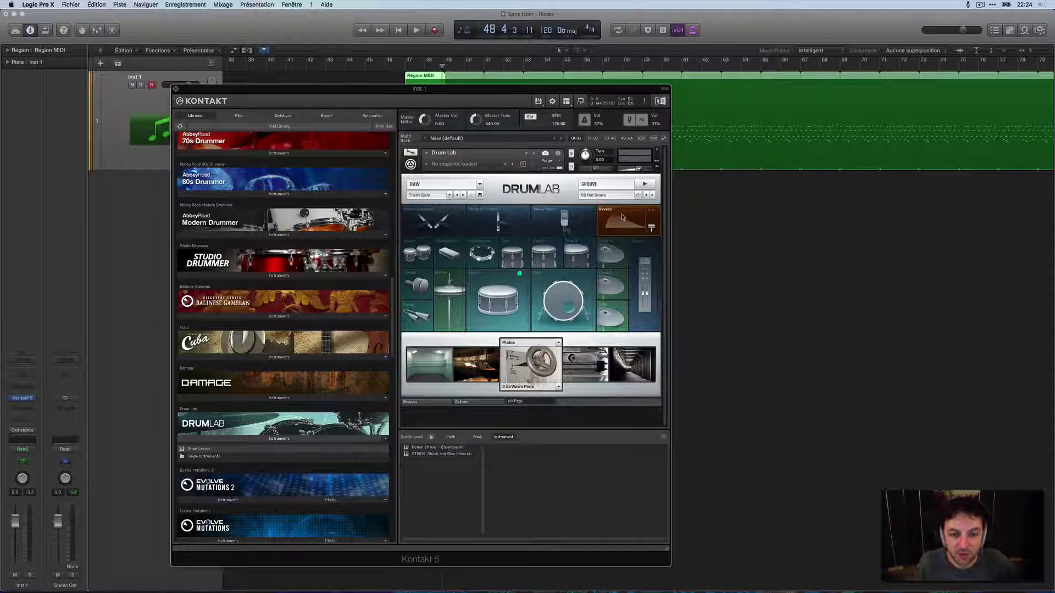
{"action": "left_click", "coordinate": [496, 298]}
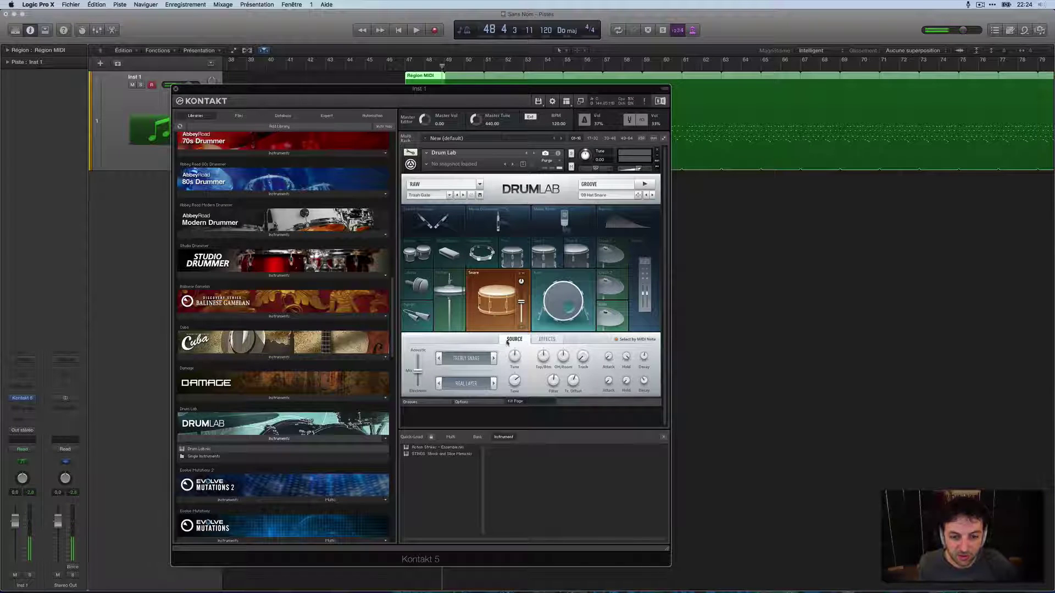
{"action": "left_click", "coordinate": [496, 295]}
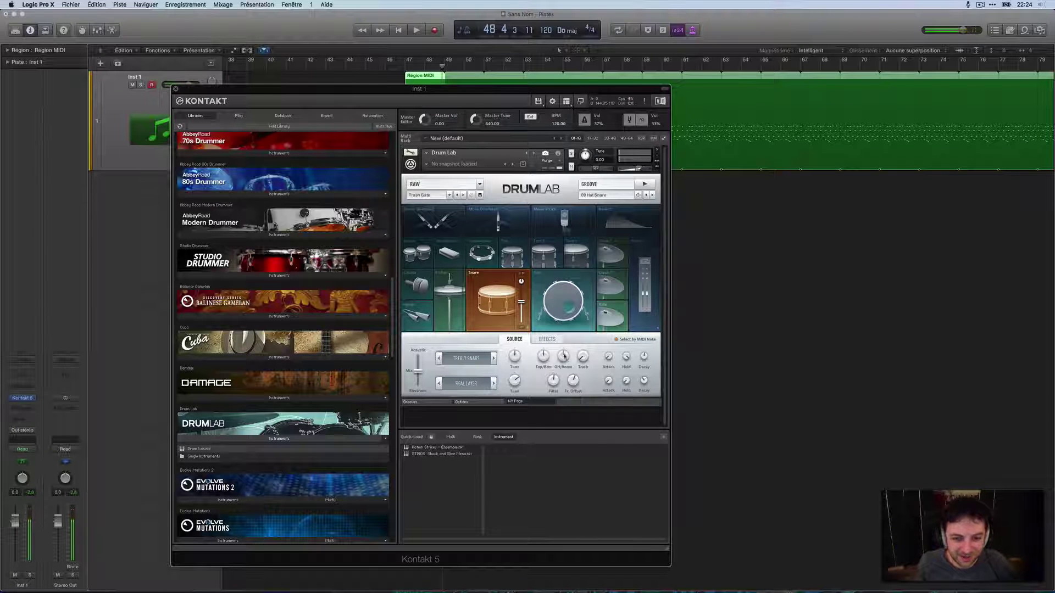
{"action": "left_click", "coordinate": [547, 340]}
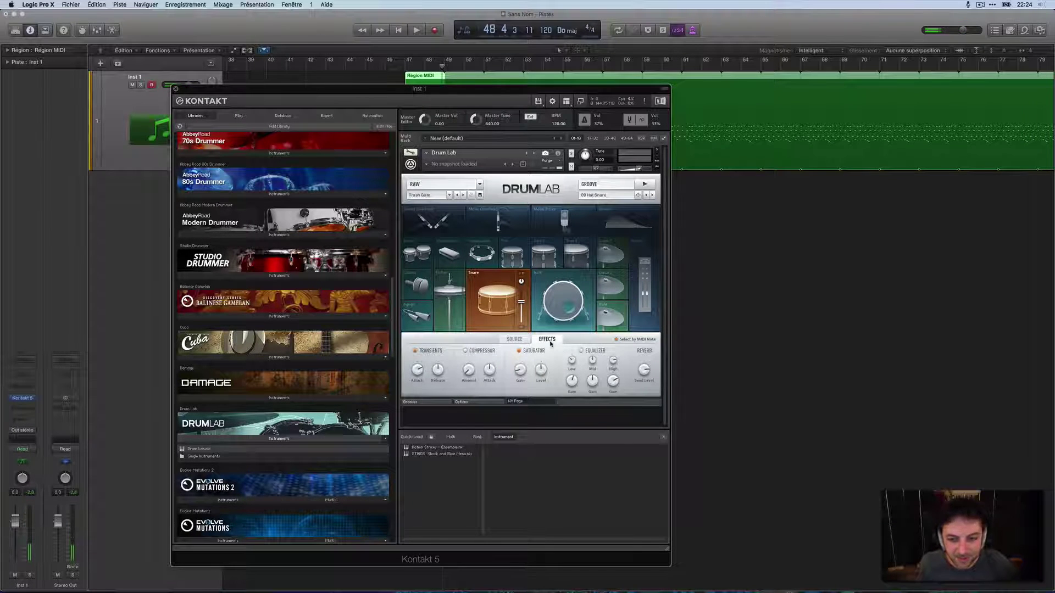
{"action": "scroll", "coordinate": [638, 385], "scroll_direction": "up", "scroll_amount": 5}
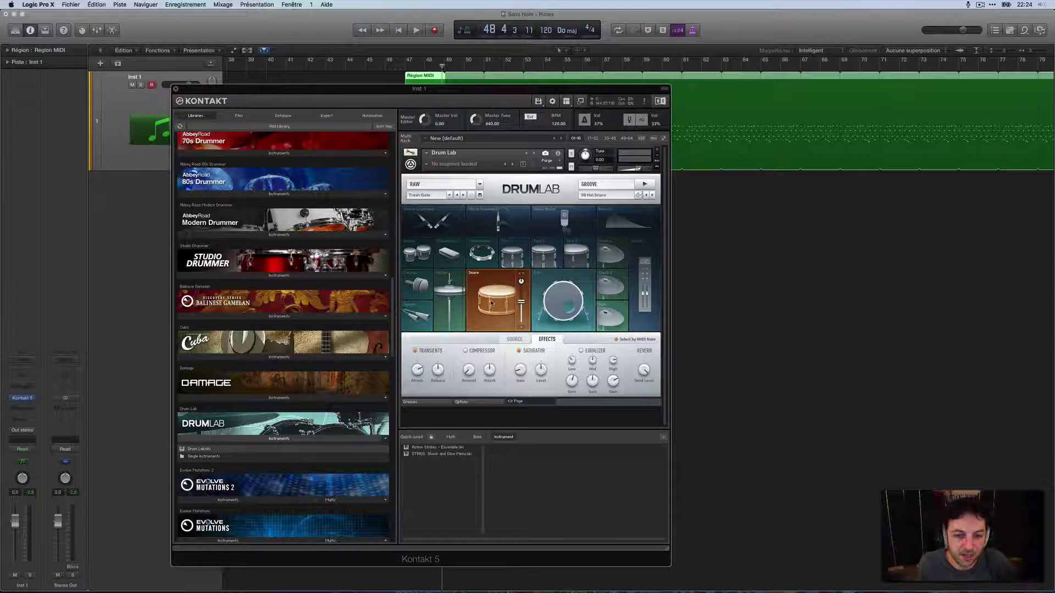
{"action": "key", "text": "space"}
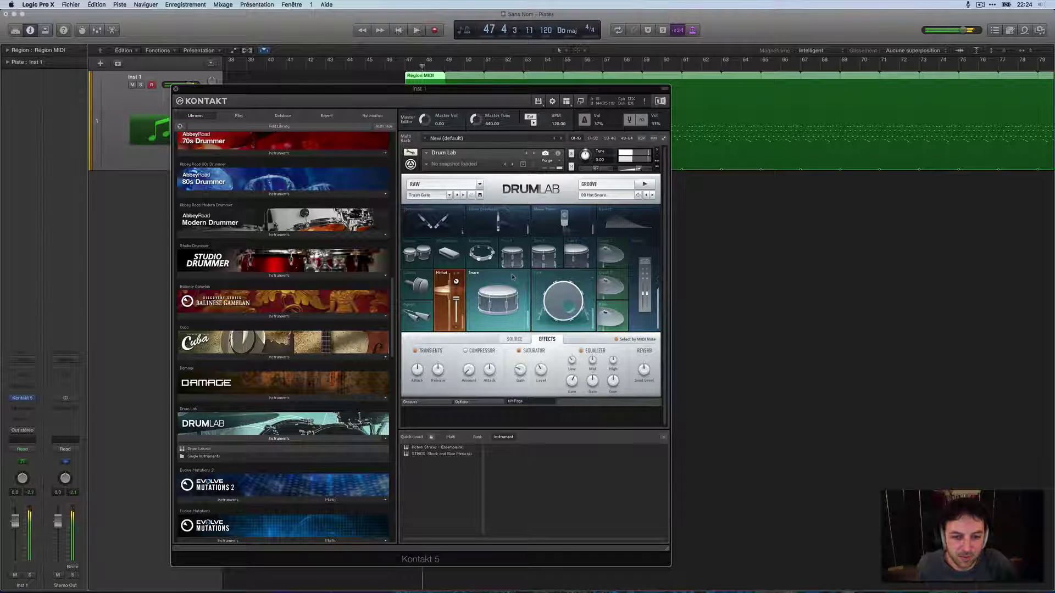
{"action": "key", "text": "space"}
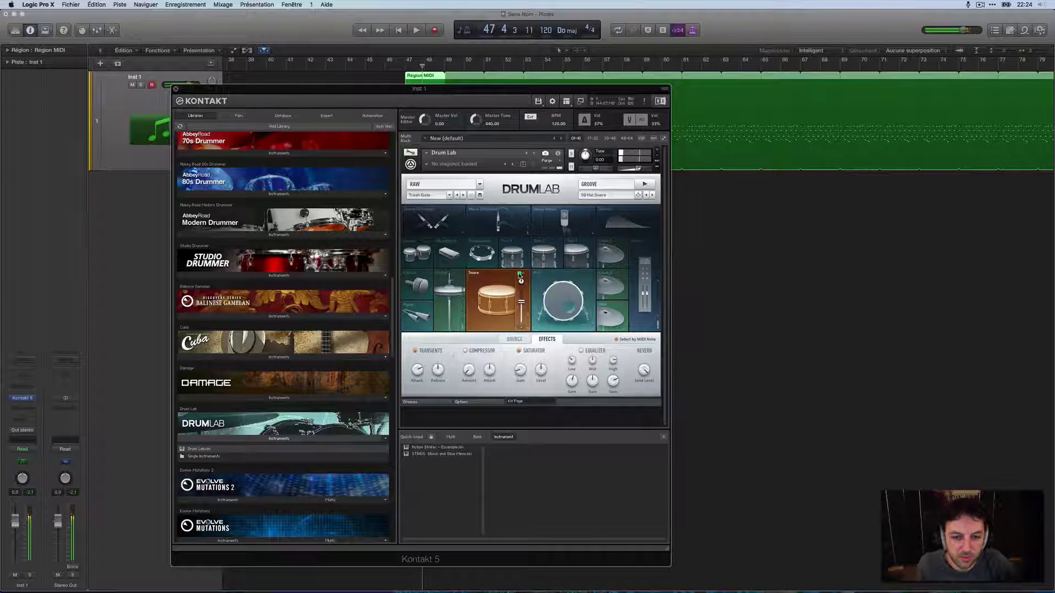
Switch the reverb to the Springs category's Dual Spring and audition it on the snare and kick, leaving the snare unsoloed
{"action": "left_click", "coordinate": [631, 217]}
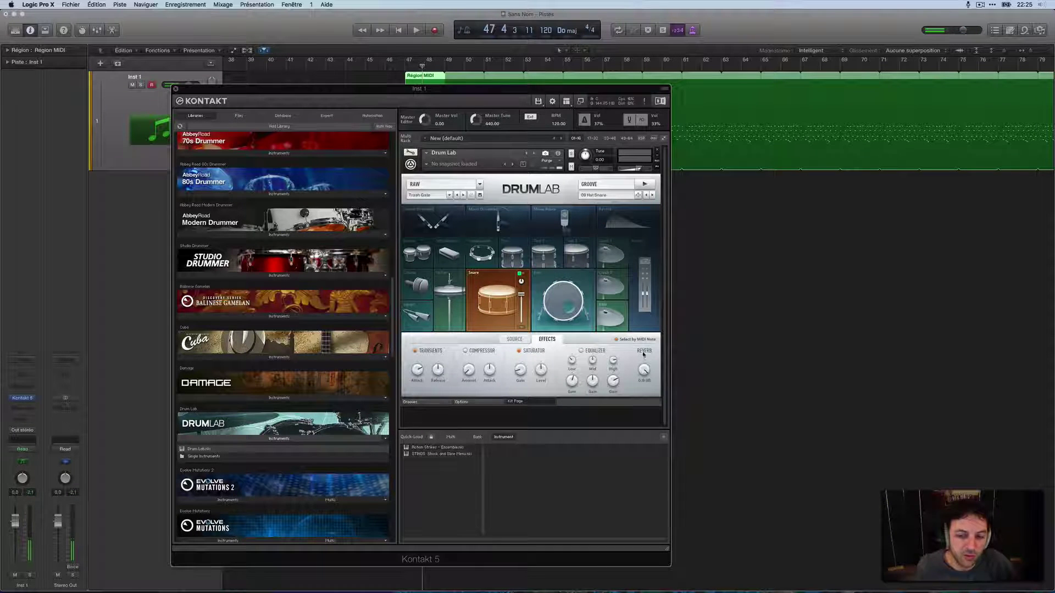
{"action": "left_click", "coordinate": [485, 299]}
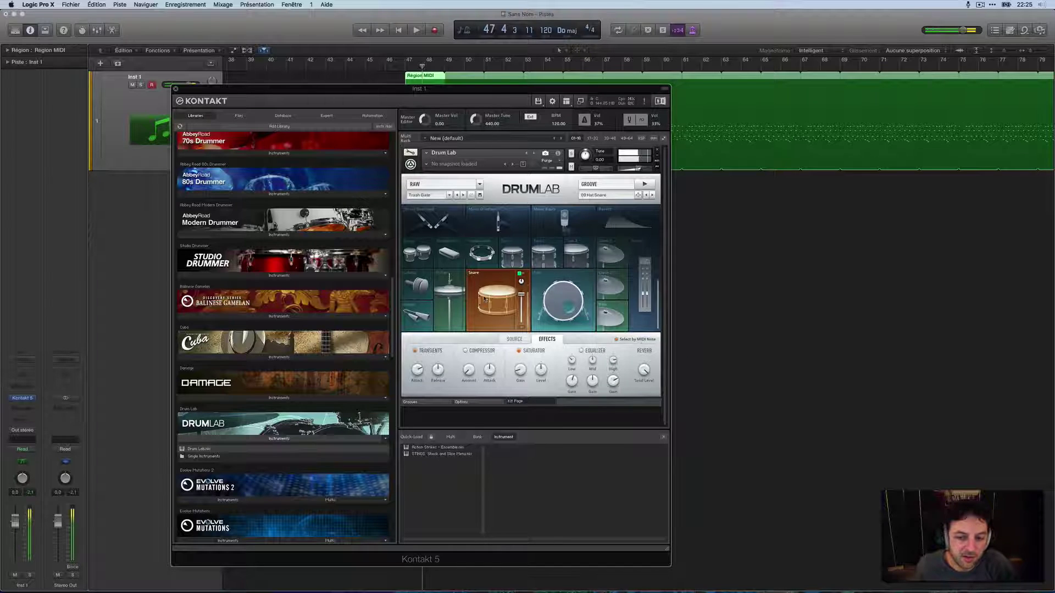
{"action": "left_click", "coordinate": [624, 223]}
{"action": "left_click", "coordinate": [585, 365]}
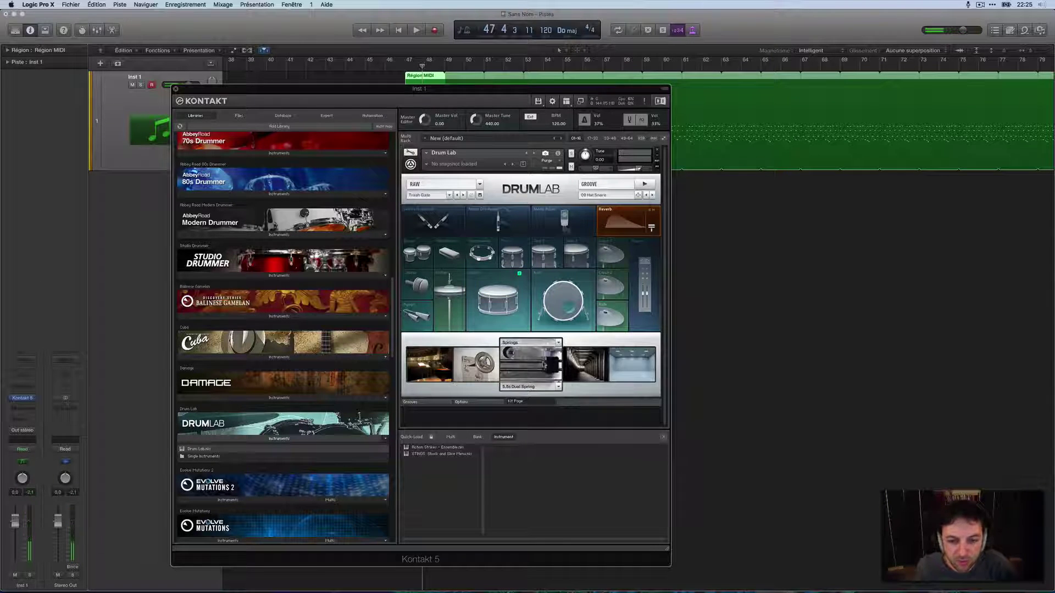
{"action": "left_click", "coordinate": [494, 300]}
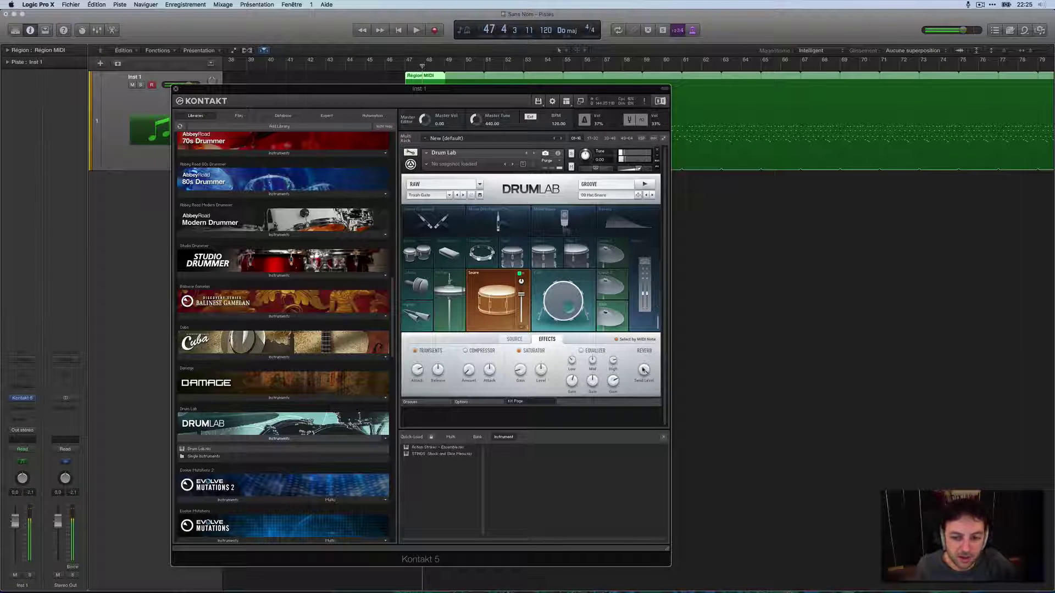
{"action": "left_click", "coordinate": [493, 299]}
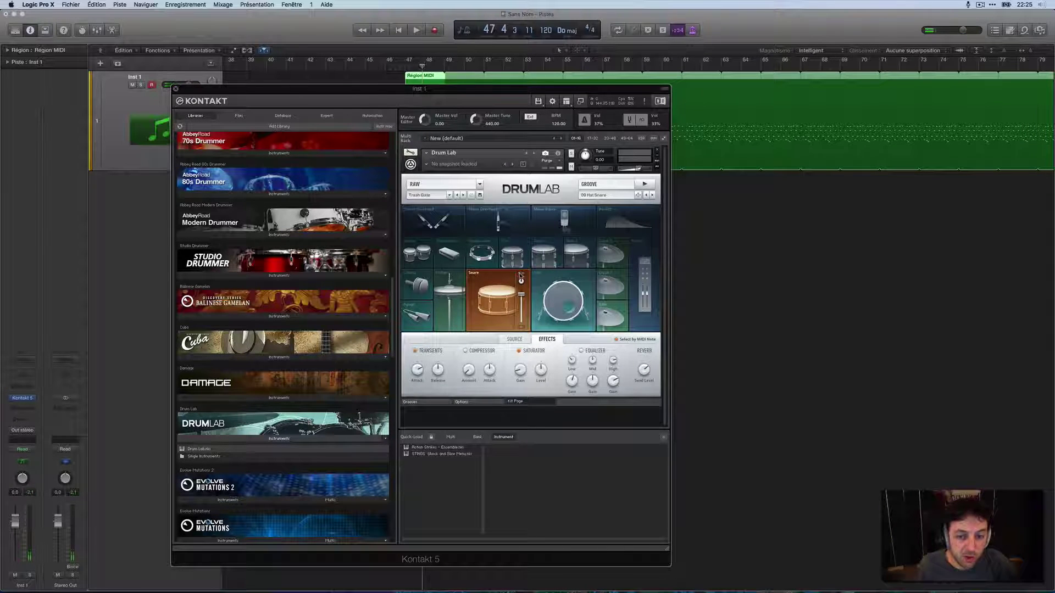
{"action": "left_click", "coordinate": [553, 294]}
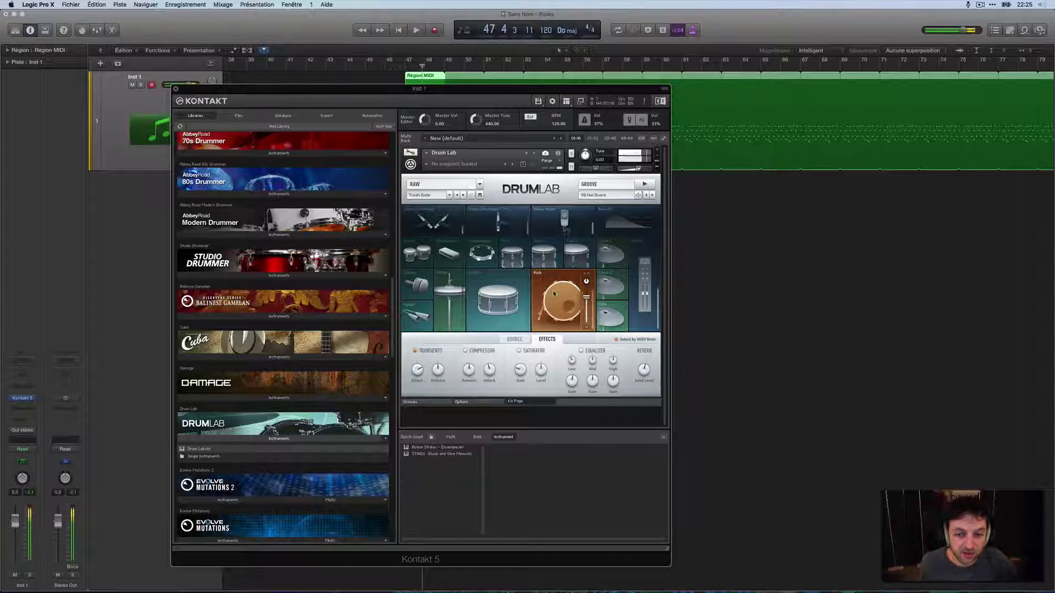
{"action": "mouse_move", "coordinate": [641, 370]}
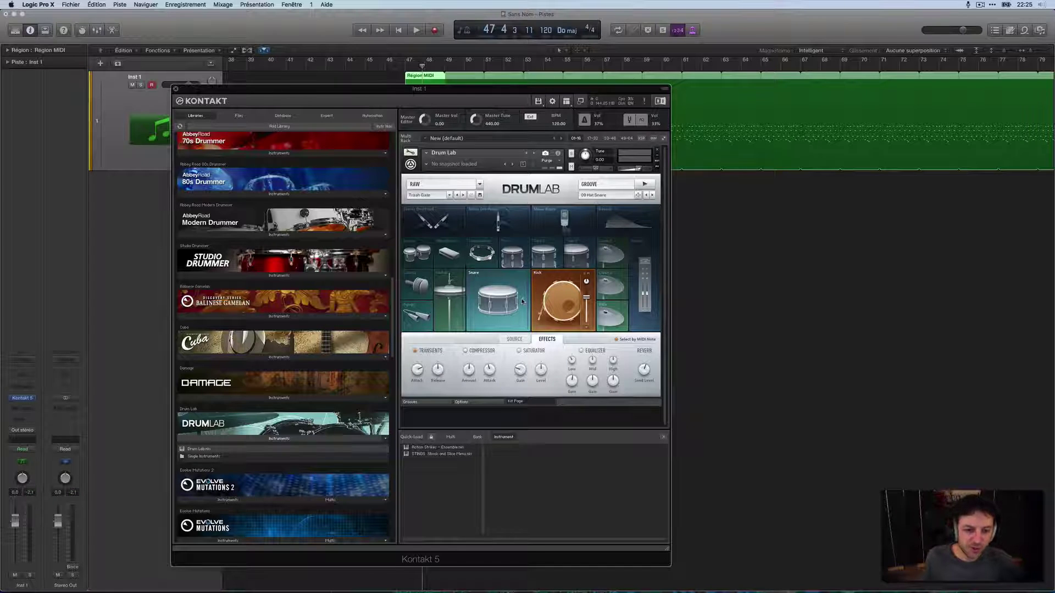
Show Logic's mixer and reposition the Kontakt window so the first channel strips stay visible
{"action": "left_click_drag", "start_coordinate": [395, 92], "coordinate": [551, 85]}
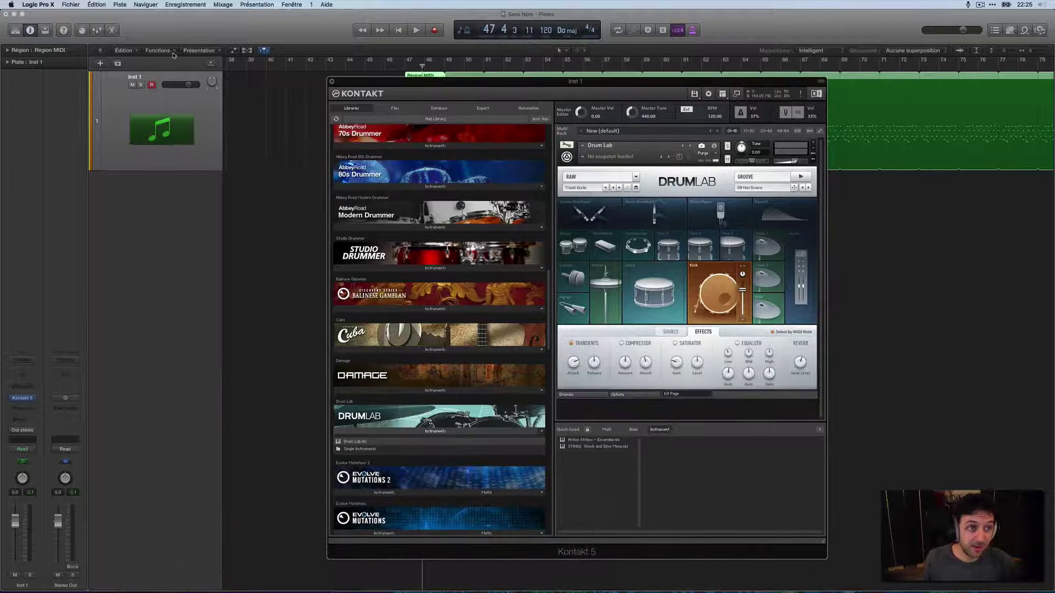
{"action": "left_click", "coordinate": [97, 31]}
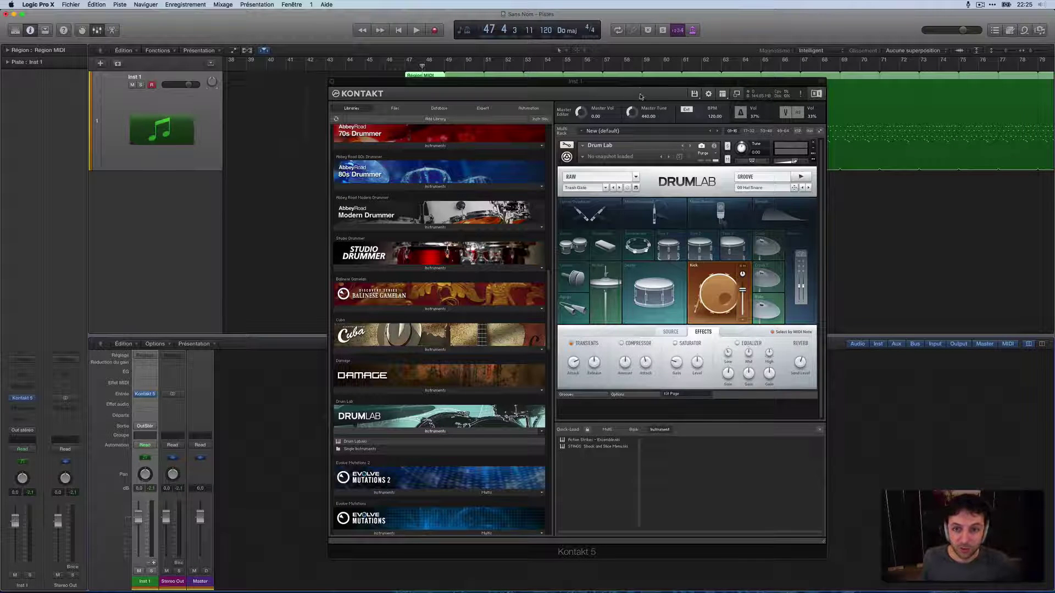
{"action": "left_click_drag", "start_coordinate": [640, 85], "coordinate": [493, 78]}
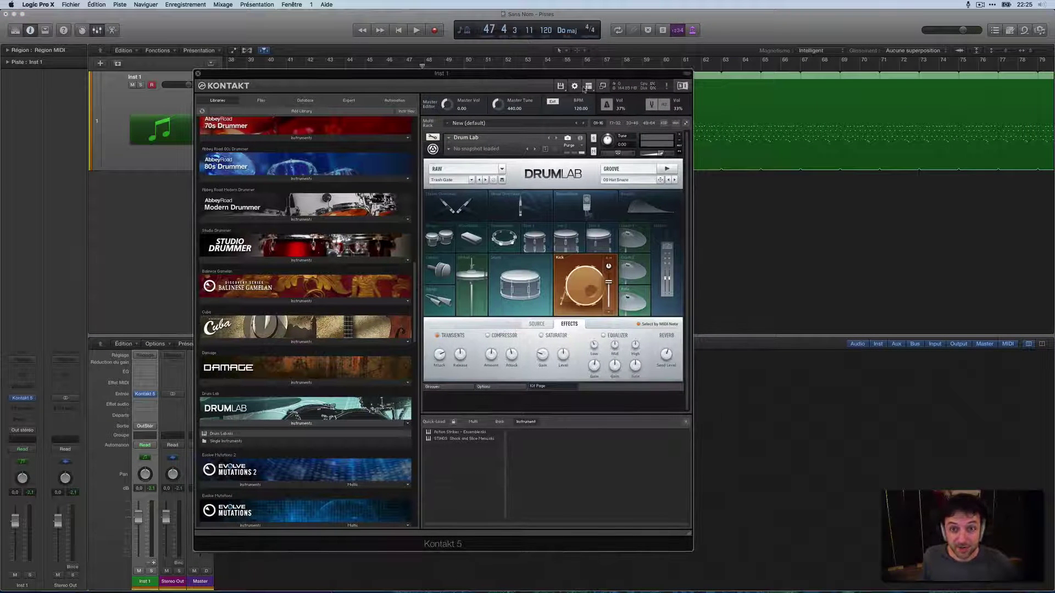
Show Kontakt's Outputs section, look through its stereo and mono channels, and make the Kontakt window slightly taller
{"action": "left_click", "coordinate": [589, 86]}
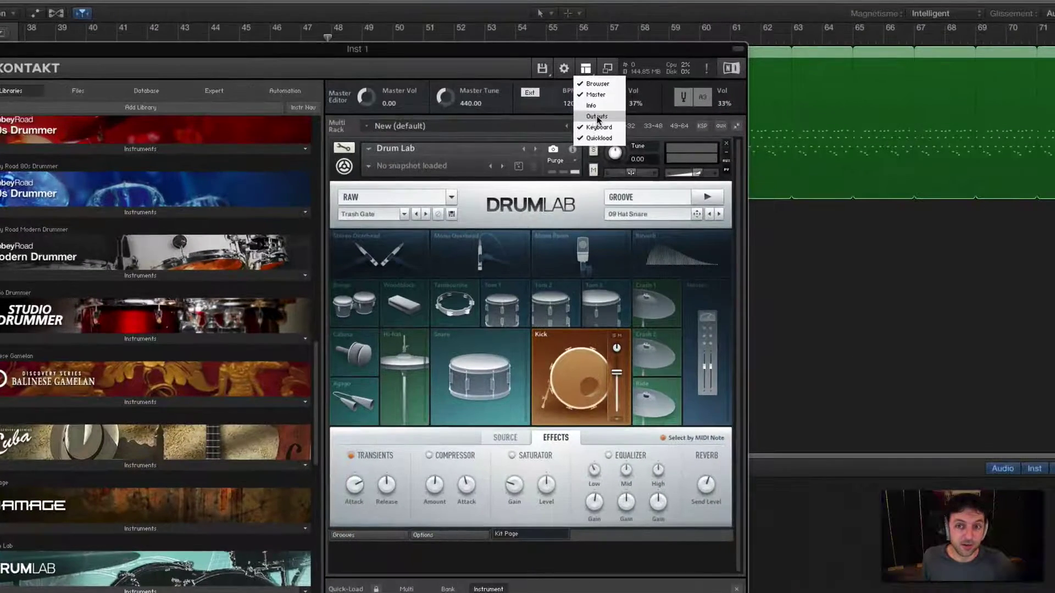
{"action": "left_click", "coordinate": [597, 116]}
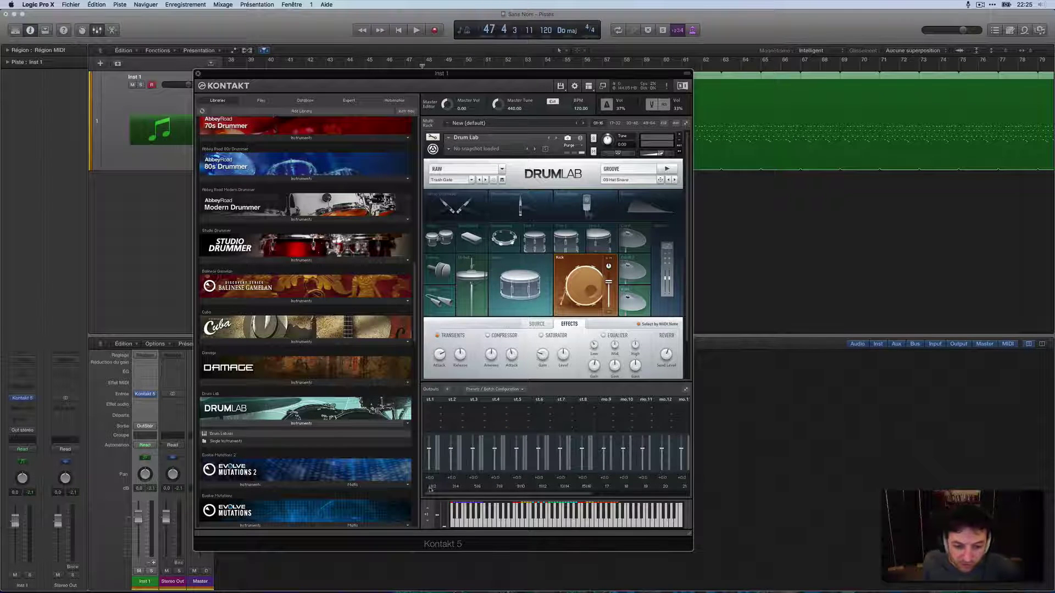
{"action": "scroll", "coordinate": [582, 488], "scroll_direction": "right", "scroll_amount": 5}
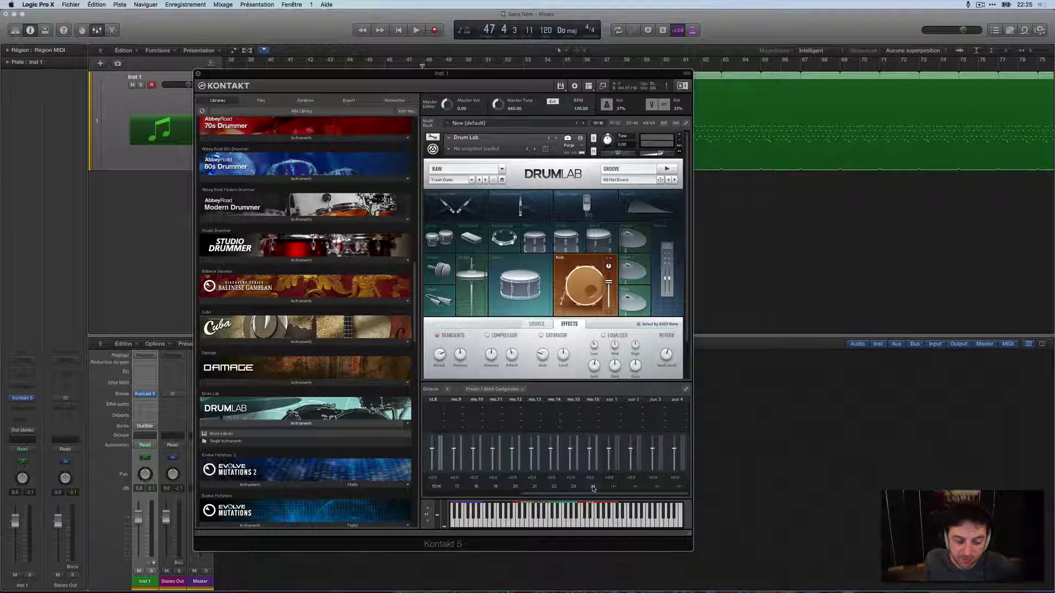
{"action": "scroll", "coordinate": [593, 489], "scroll_direction": "left", "scroll_amount": 5}
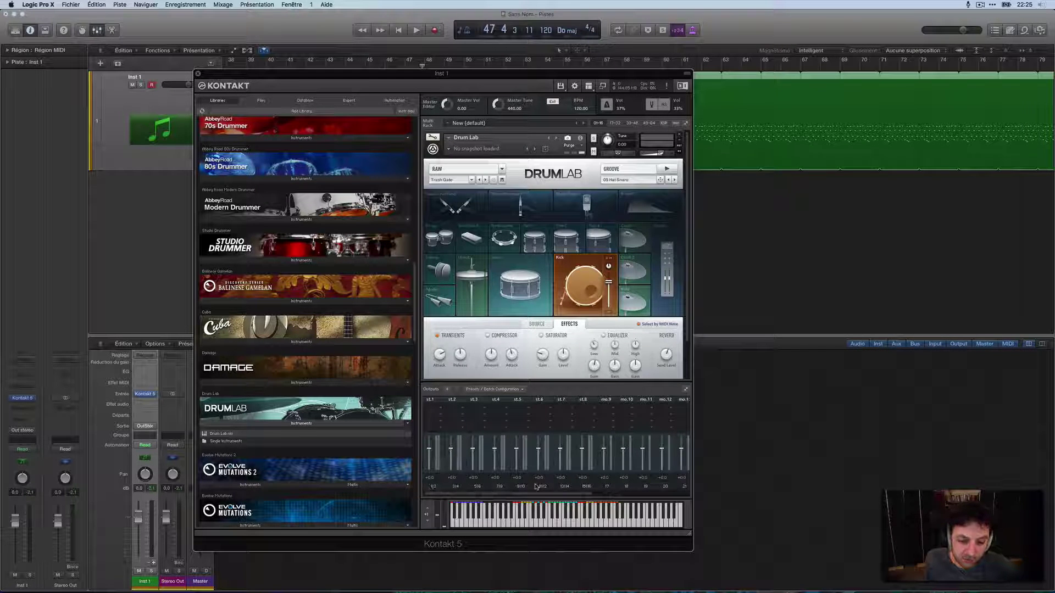
{"action": "left_click_drag", "start_coordinate": [691, 537], "coordinate": [690, 552]}
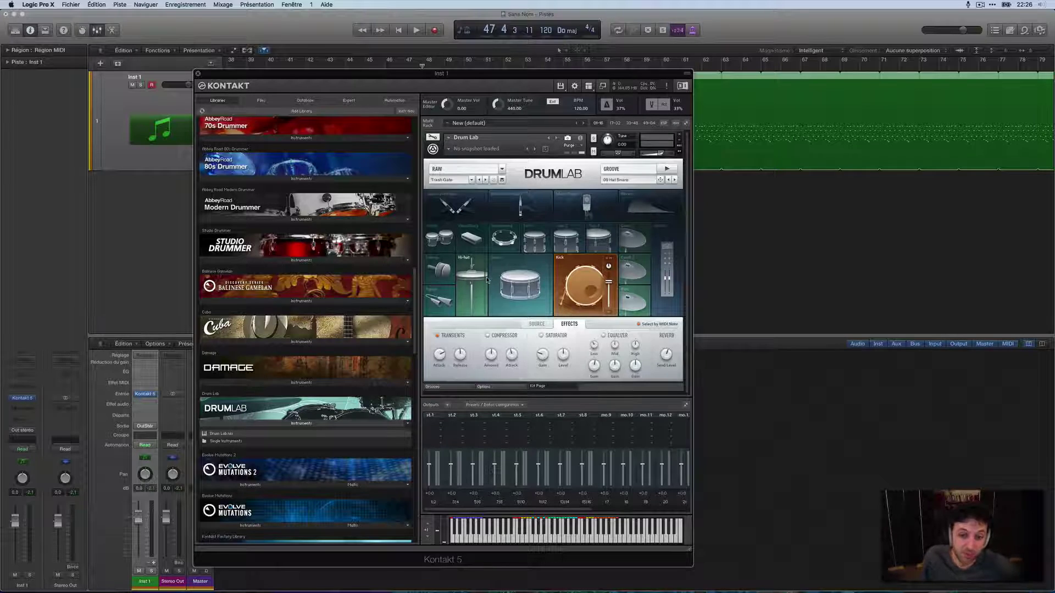
Move the Kontakt window clear of the mixer and add 15 aux channels for Kontakt's additional outputs, from 3-4 through 24
{"action": "left_click_drag", "start_coordinate": [331, 76], "coordinate": [684, 72]}
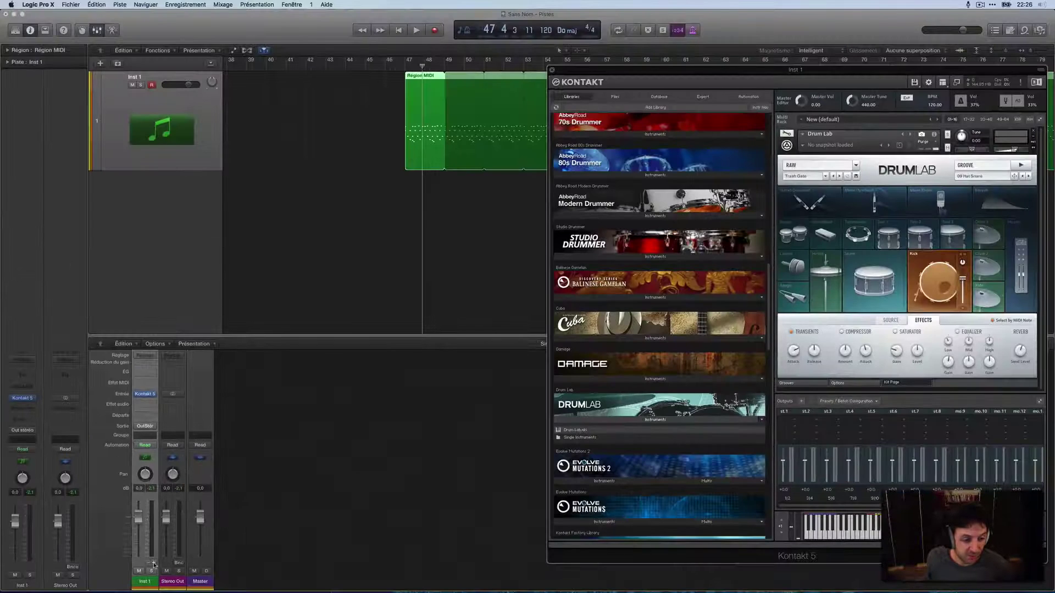
{"action": "left_click", "coordinate": [154, 563]}
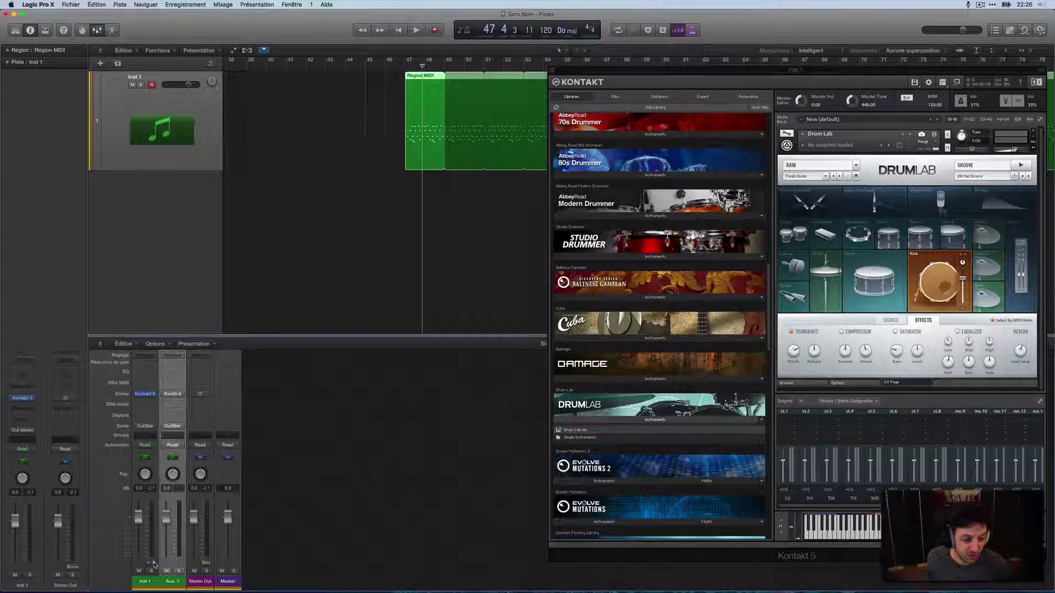
{"action": "left_click", "coordinate": [154, 563]}
{"action": "left_click", "coordinate": [154, 563]}
{"action": "left_click", "coordinate": [154, 563]}
{"action": "left_click", "coordinate": [154, 563]}
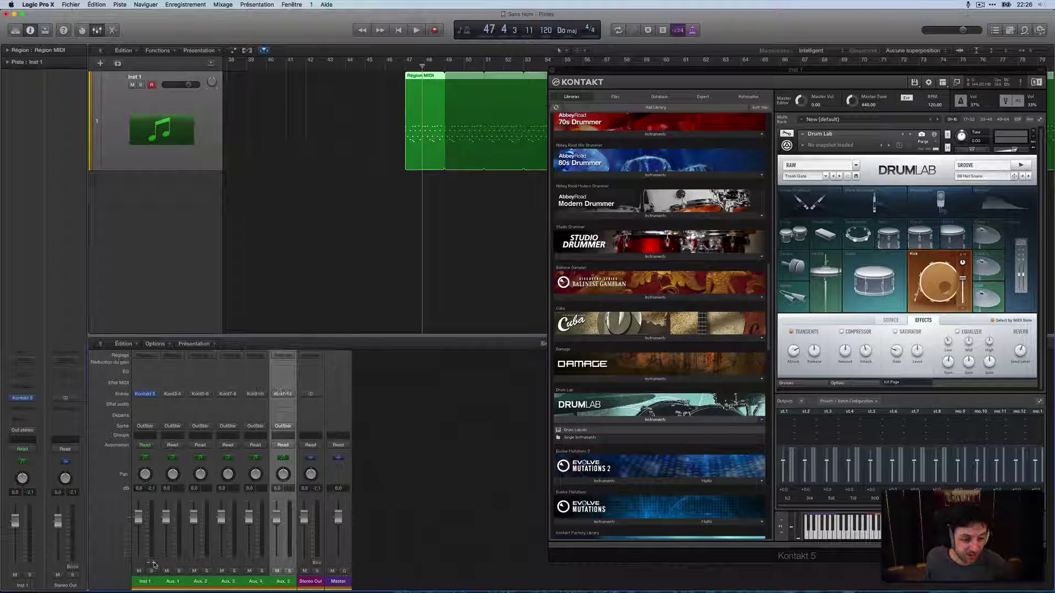
{"action": "left_click", "coordinate": [154, 563]}
{"action": "left_click", "coordinate": [154, 563]}
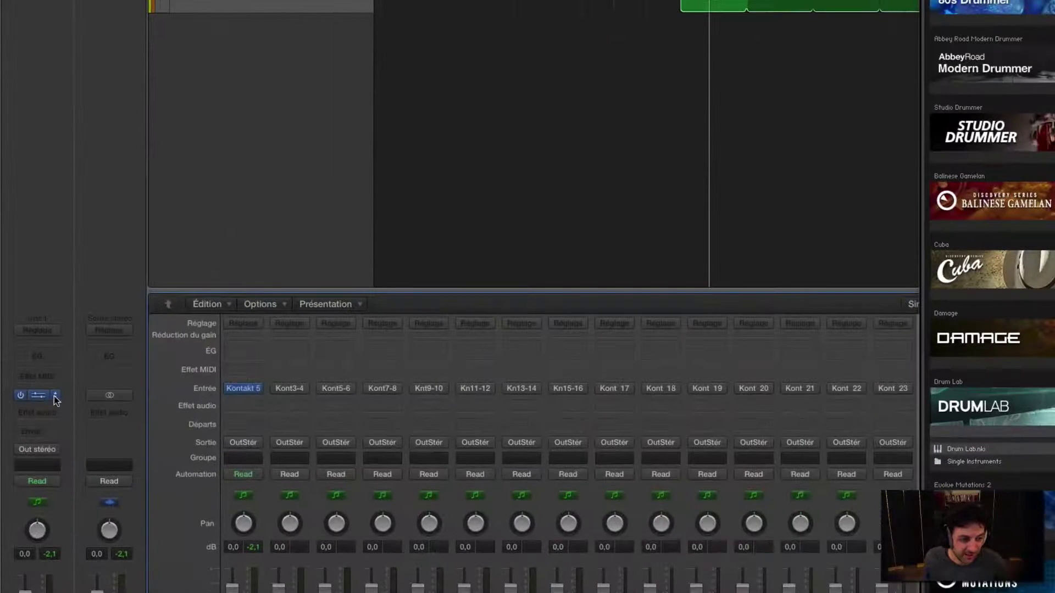
View the Kontakt 5 output configurations available on the instrument slot and close the list without changing the 8xStéréo, 8xMono setting
{"action": "left_click", "coordinate": [27, 399]}
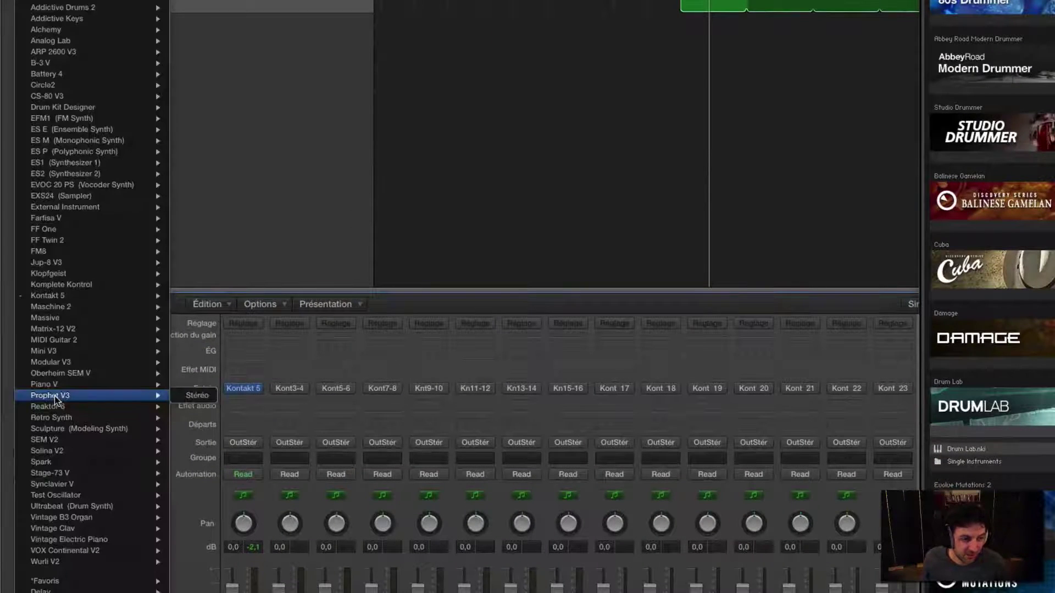
{"action": "mouse_move", "coordinate": [77, 297]}
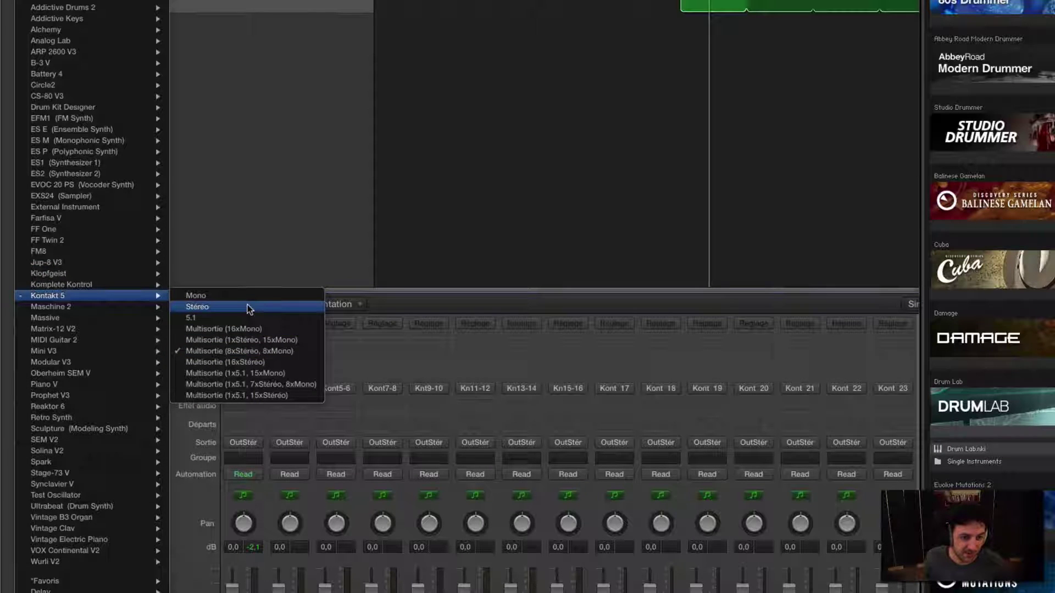
{"action": "left_click", "coordinate": [381, 364]}
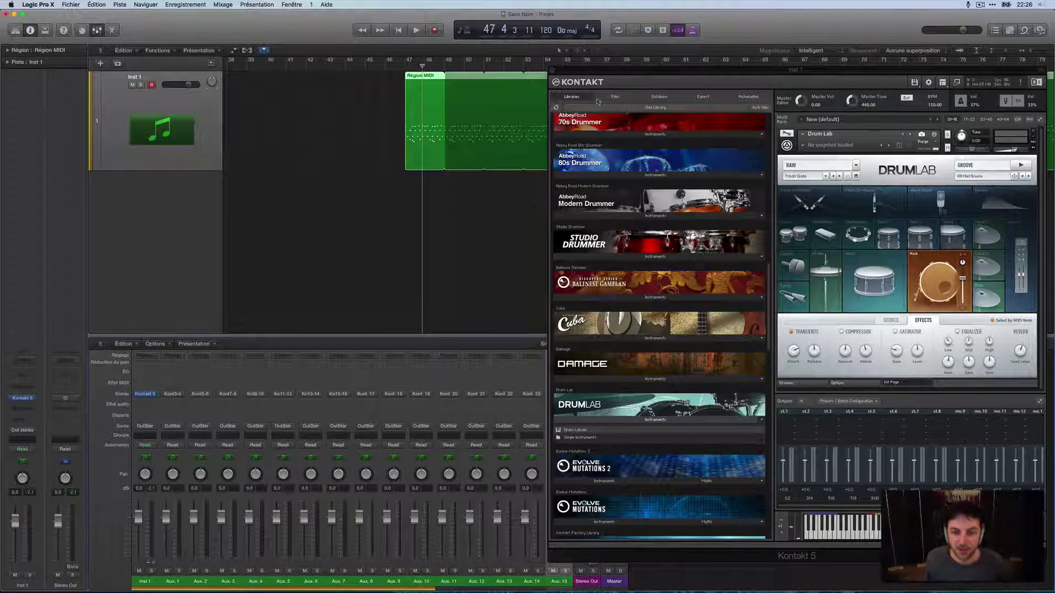
Reposition the Kontakt window over the mixer and select the kick to bring its output control into view
{"action": "left_click_drag", "start_coordinate": [657, 73], "coordinate": [526, 65]}
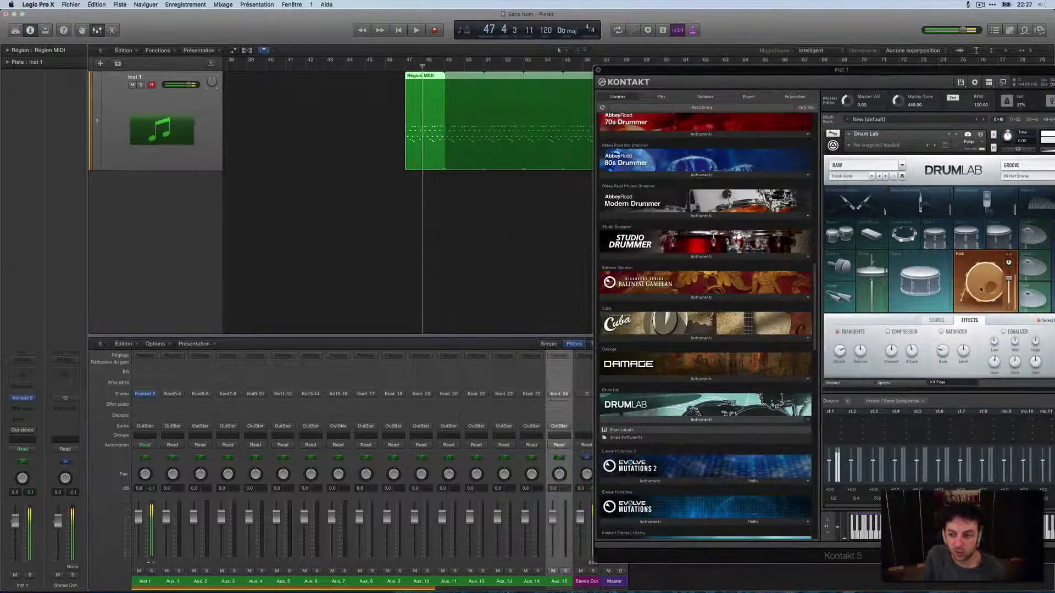
{"action": "left_click", "coordinate": [980, 290]}
{"action": "left_click_drag", "start_coordinate": [897, 73], "coordinate": [744, 56]}
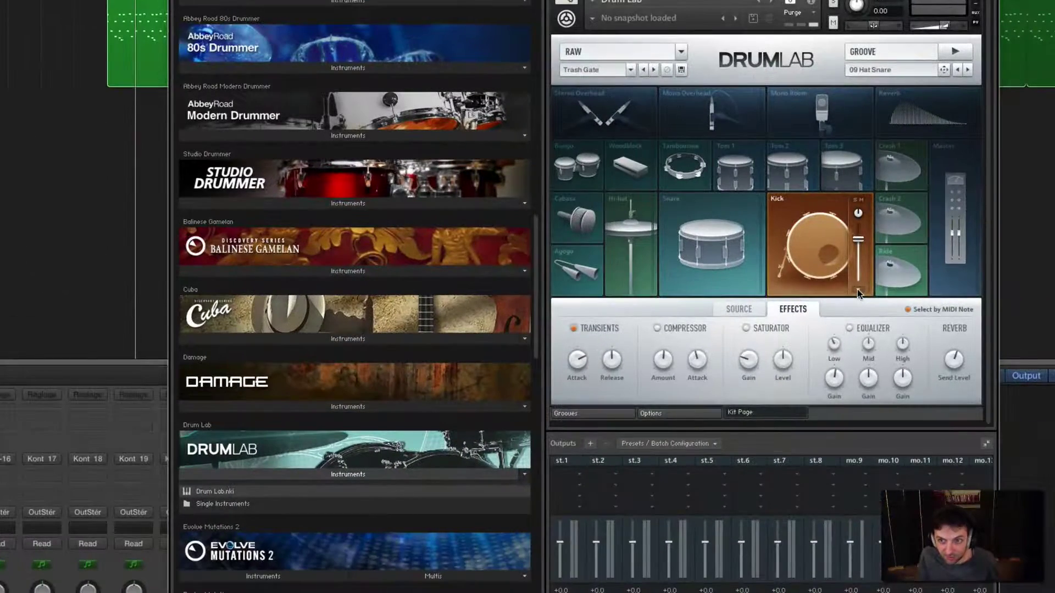
Route the kick to mono output mo.9 and check the signal by temporarily soloing Aux 8 while the groove plays
{"action": "left_click", "coordinate": [857, 290]}
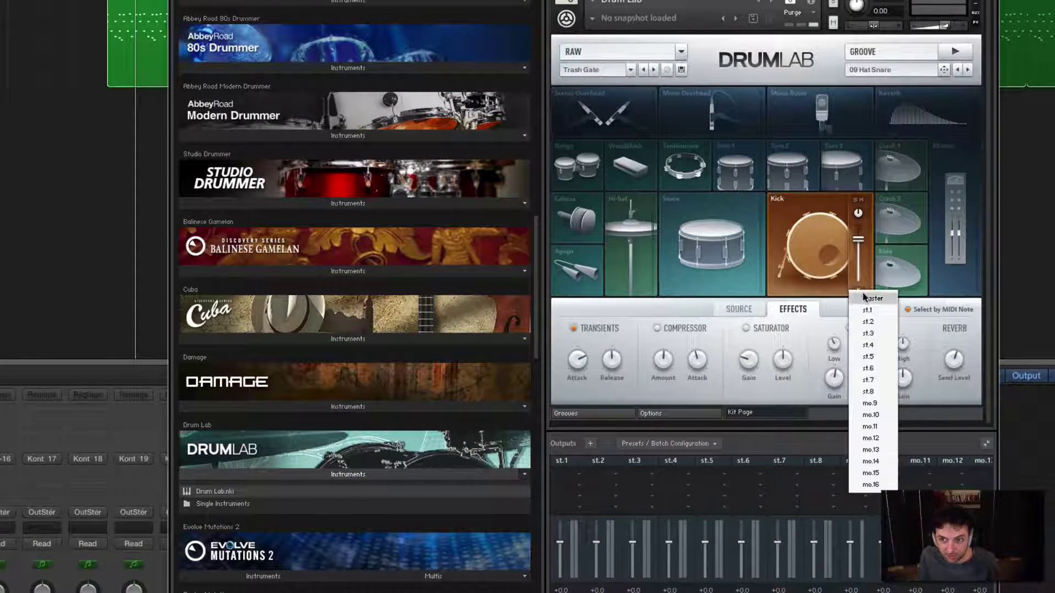
{"action": "left_click", "coordinate": [871, 403]}
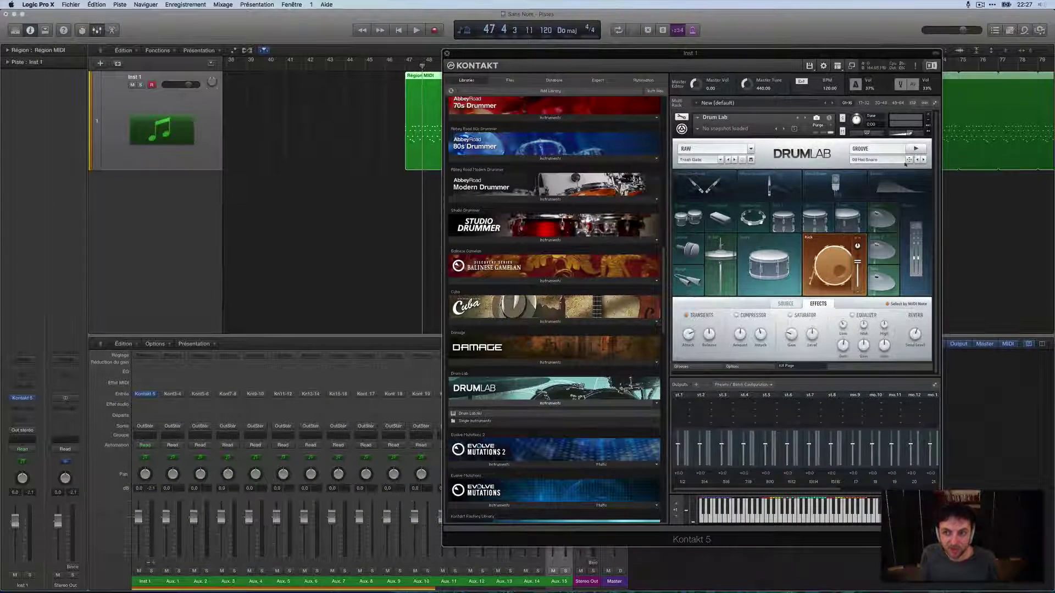
{"action": "left_click", "coordinate": [915, 149]}
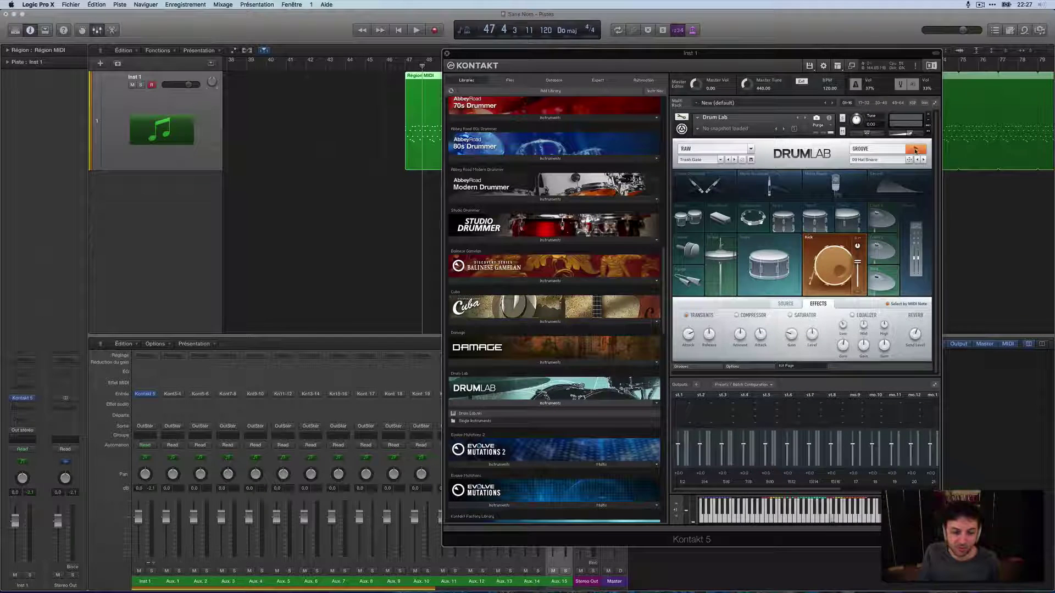
{"action": "left_click", "coordinate": [372, 572]}
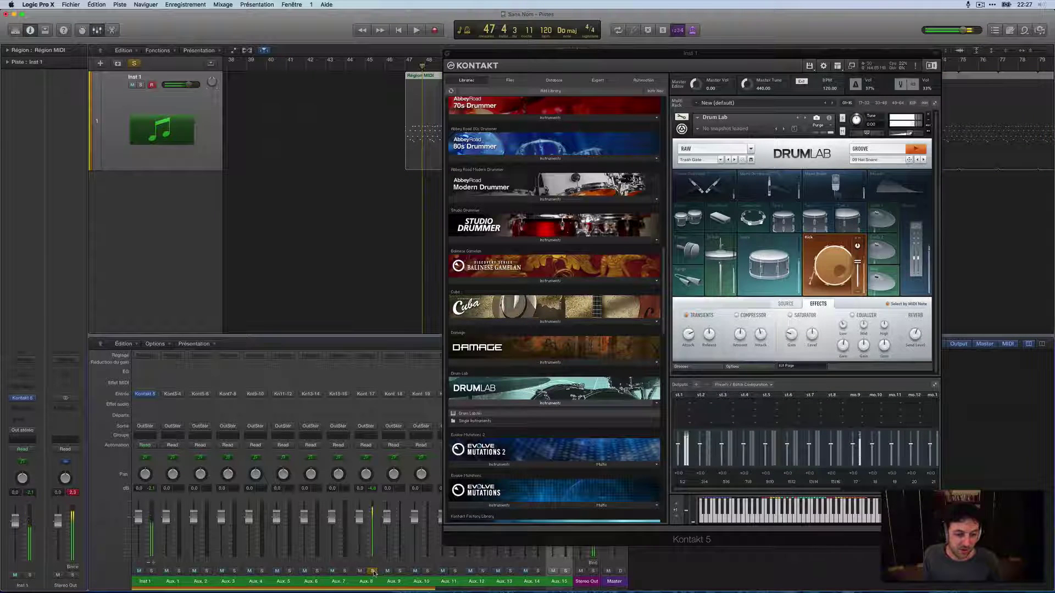
{"action": "left_click", "coordinate": [372, 571]}
{"action": "key", "text": "space"}
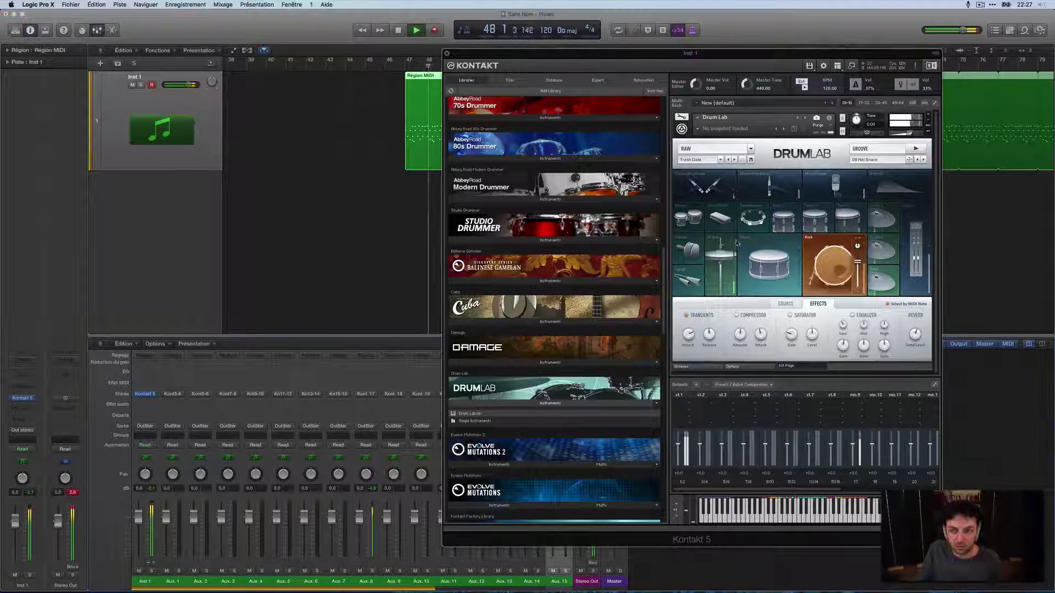
{"action": "key", "text": "space"}
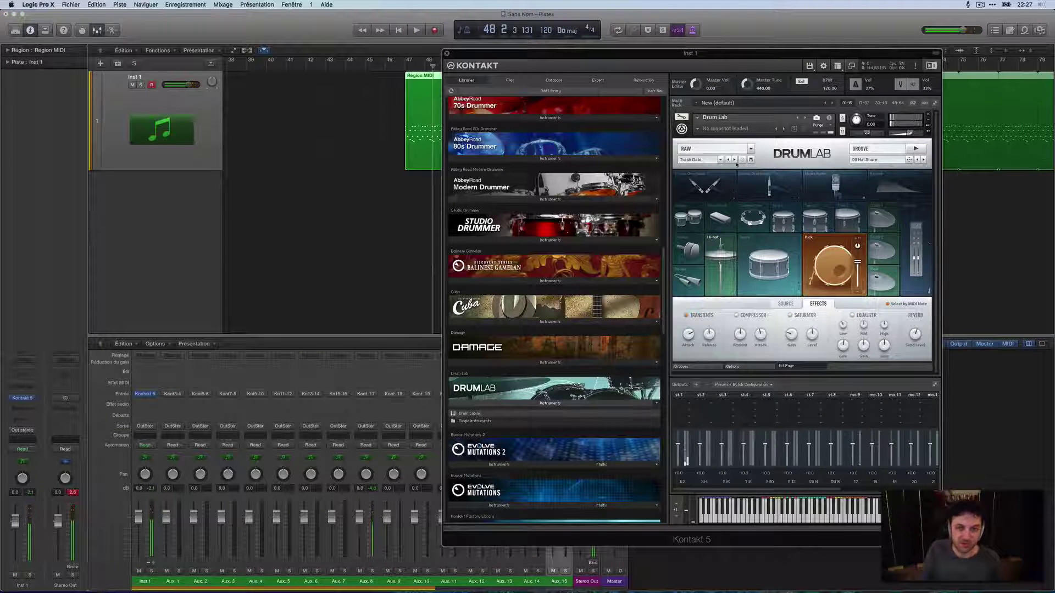
Rename the Aux 8 channel as Kick
{"action": "left_click", "coordinate": [366, 582]}
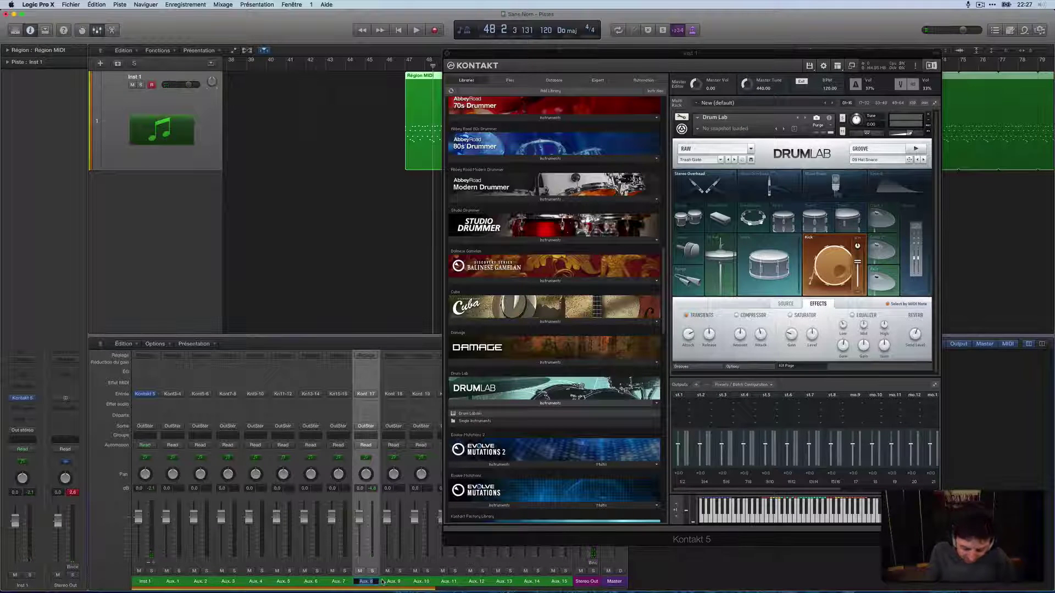
{"action": "double_click", "coordinate": [366, 581]}
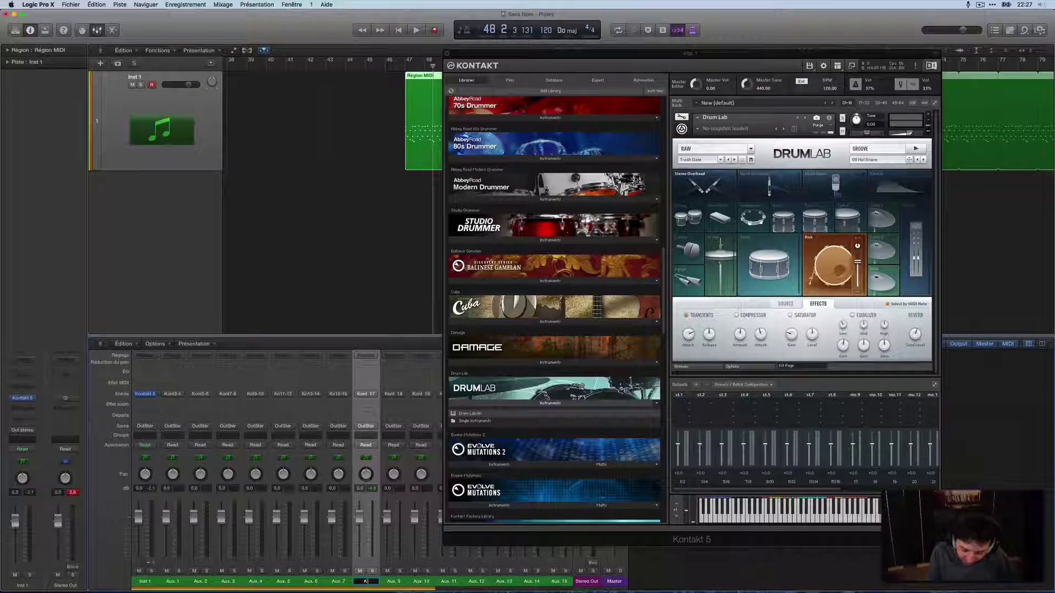
{"action": "type", "text": "Kick"}
{"action": "key", "text": "Return"}
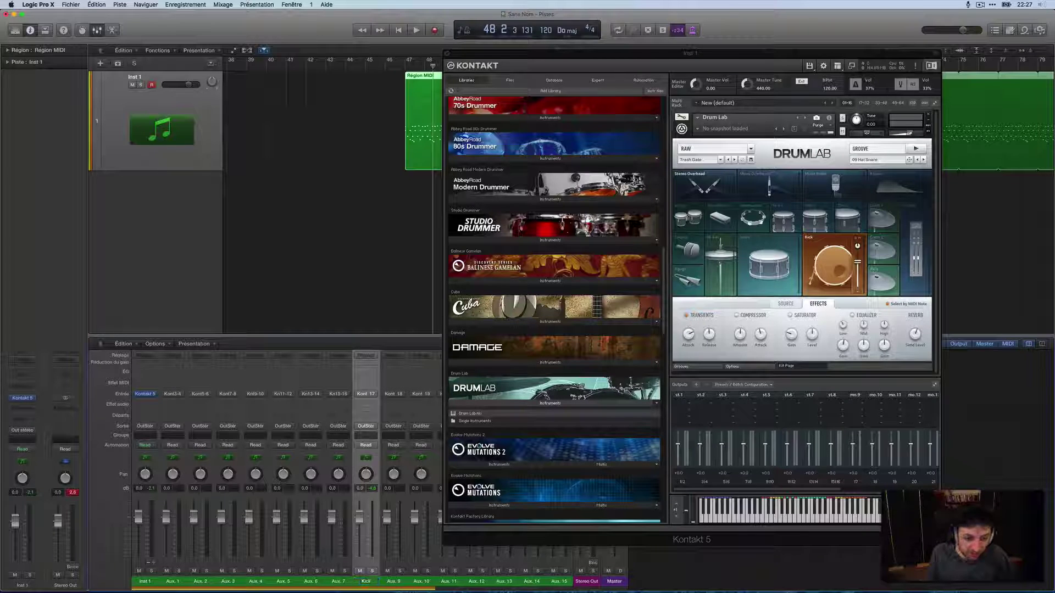
Route the snare to mono output mo.10 and audition its aux channel, named Snare, in solo during playback
{"action": "left_click", "coordinate": [768, 266]}
{"action": "left_click", "coordinate": [792, 294]}
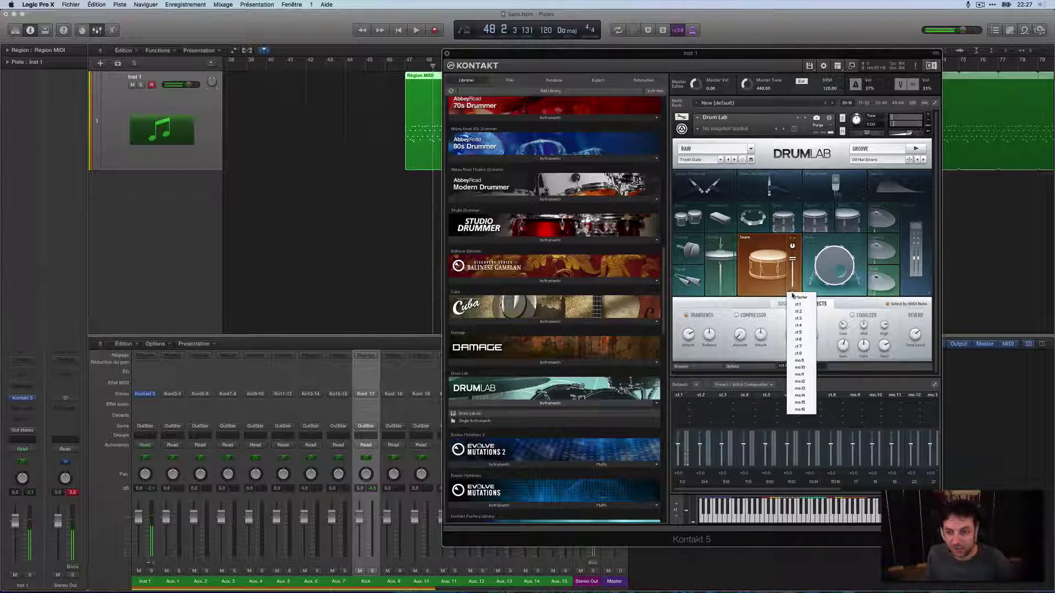
{"action": "left_click", "coordinate": [799, 410]}
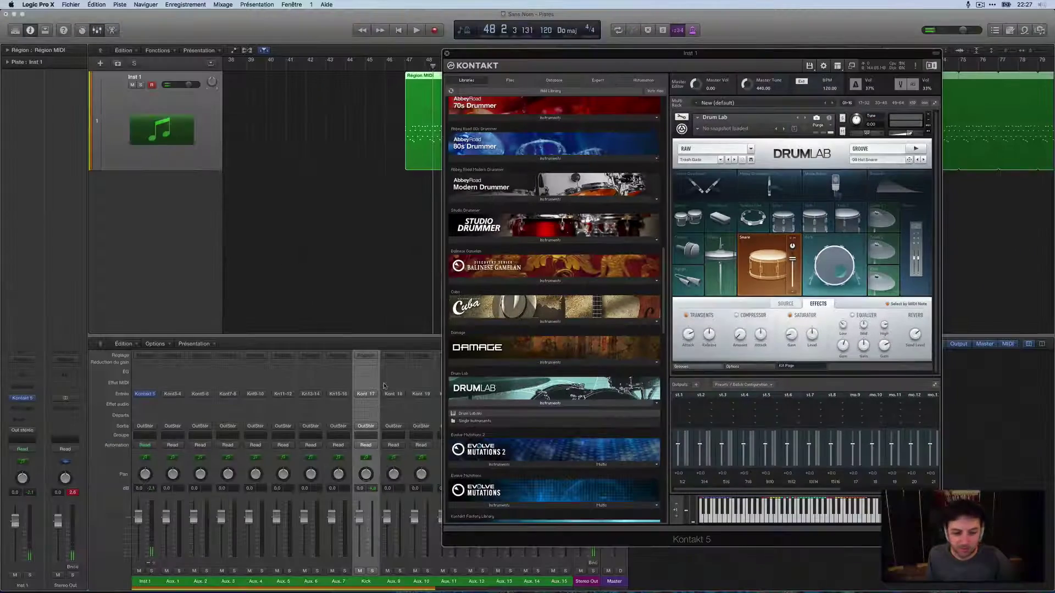
{"action": "key", "text": "space"}
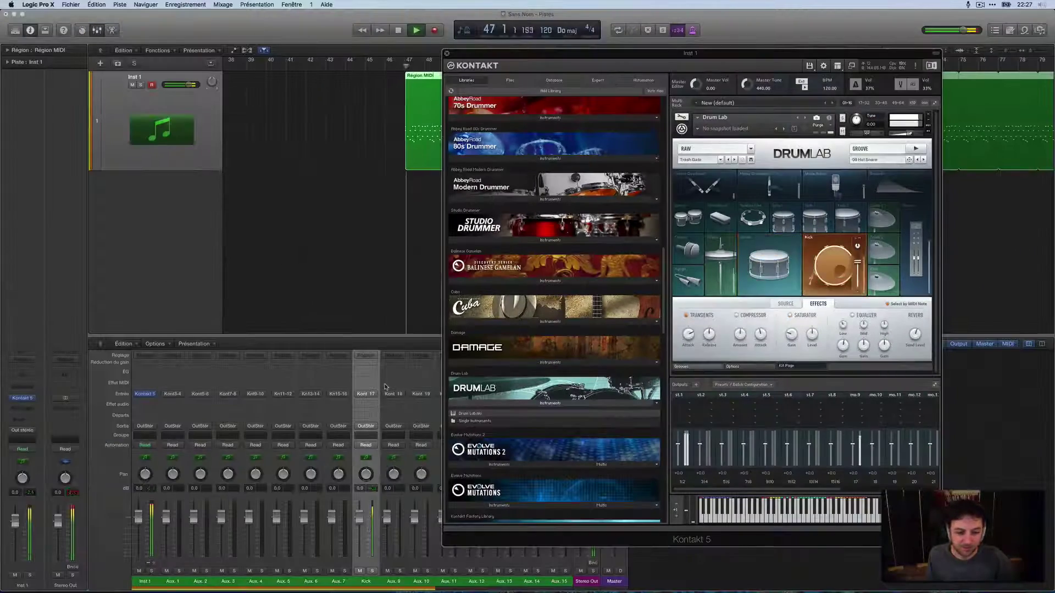
{"action": "left_click", "coordinate": [399, 571]}
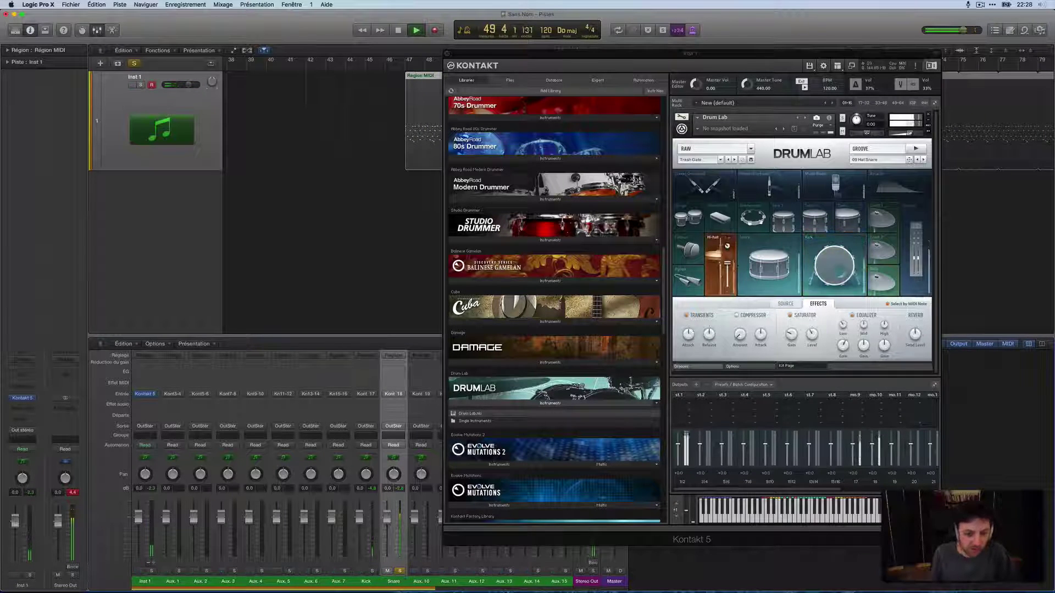
{"action": "left_click", "coordinate": [400, 572]}
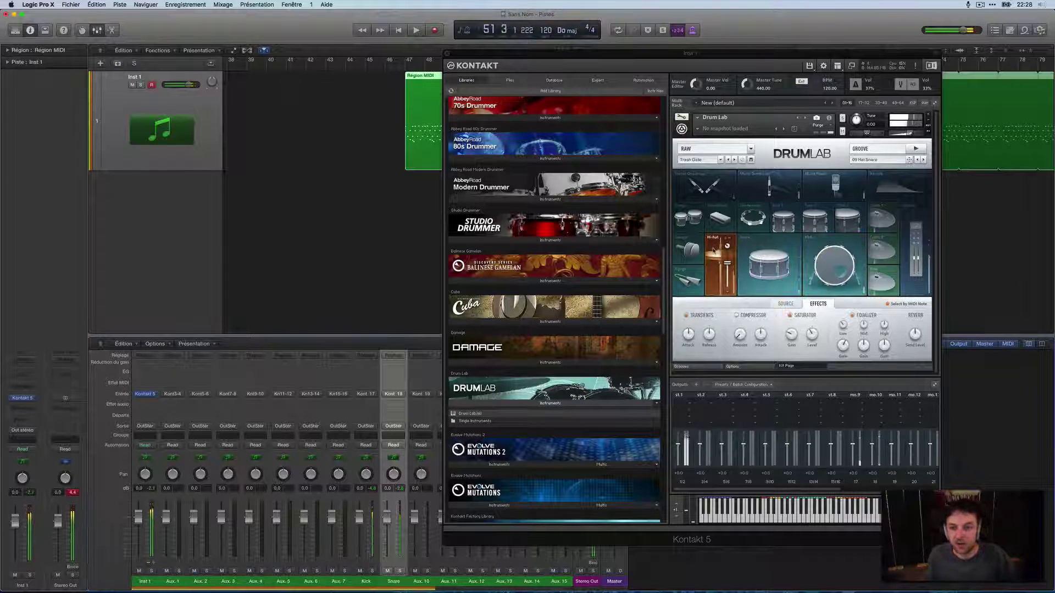
Route the hi-hat to mono output mo.11 and rename its Aux 10 channel as HH during playback
{"action": "left_click", "coordinate": [713, 250]}
{"action": "left_click", "coordinate": [727, 292]}
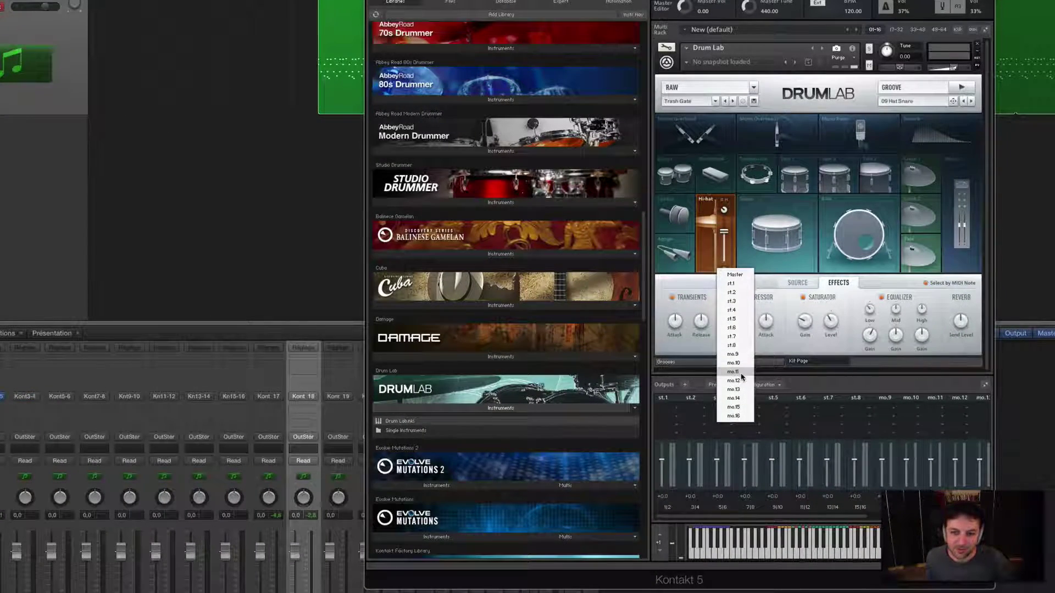
{"action": "left_click", "coordinate": [733, 371]}
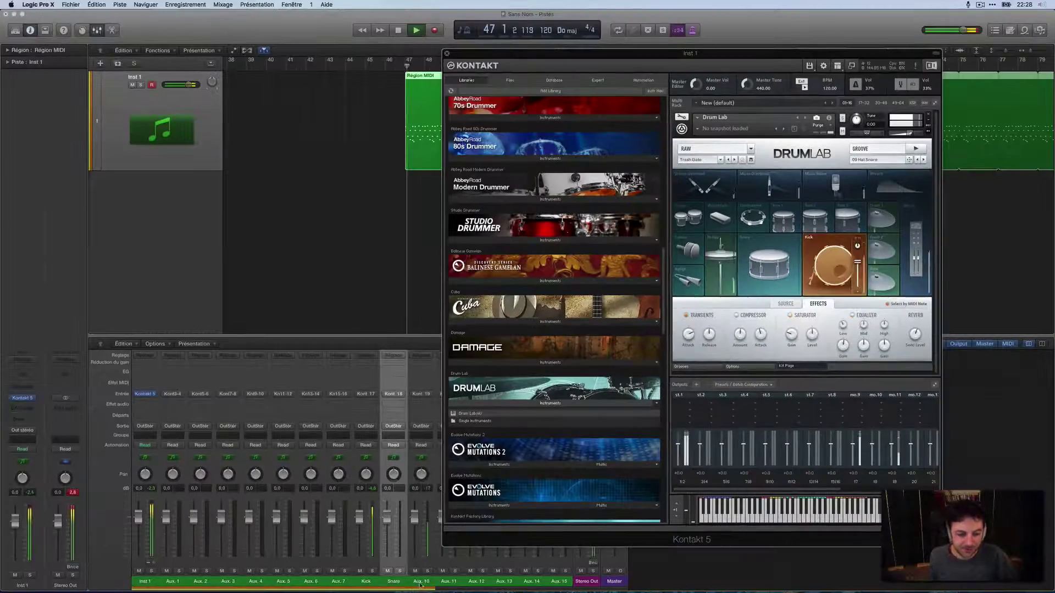
{"action": "double_click", "coordinate": [420, 581]}
{"action": "type", "text": "HH"}
{"action": "key", "text": "Return"}
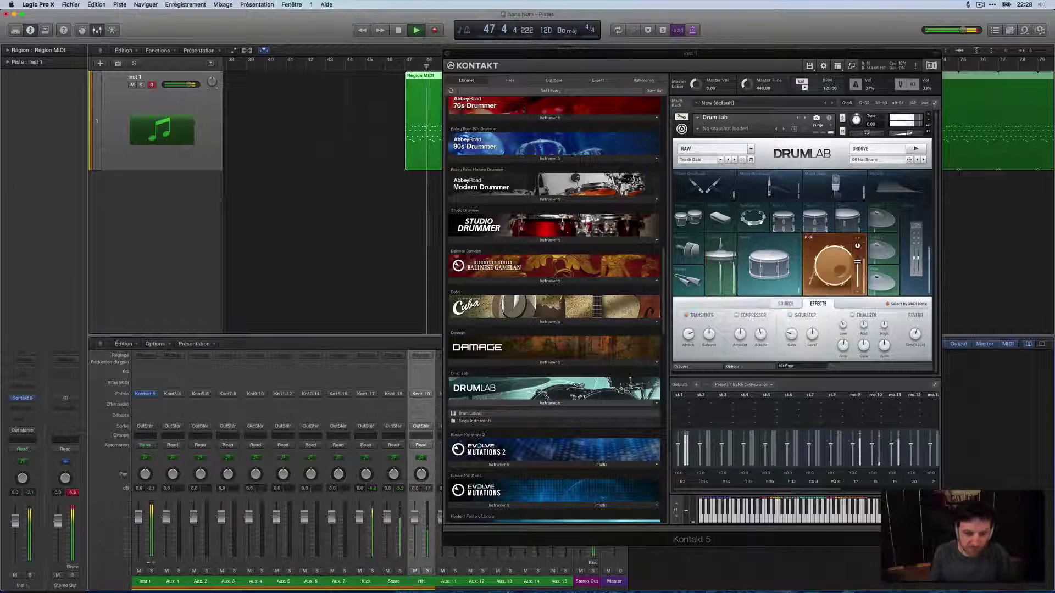
{"action": "key", "text": "space"}
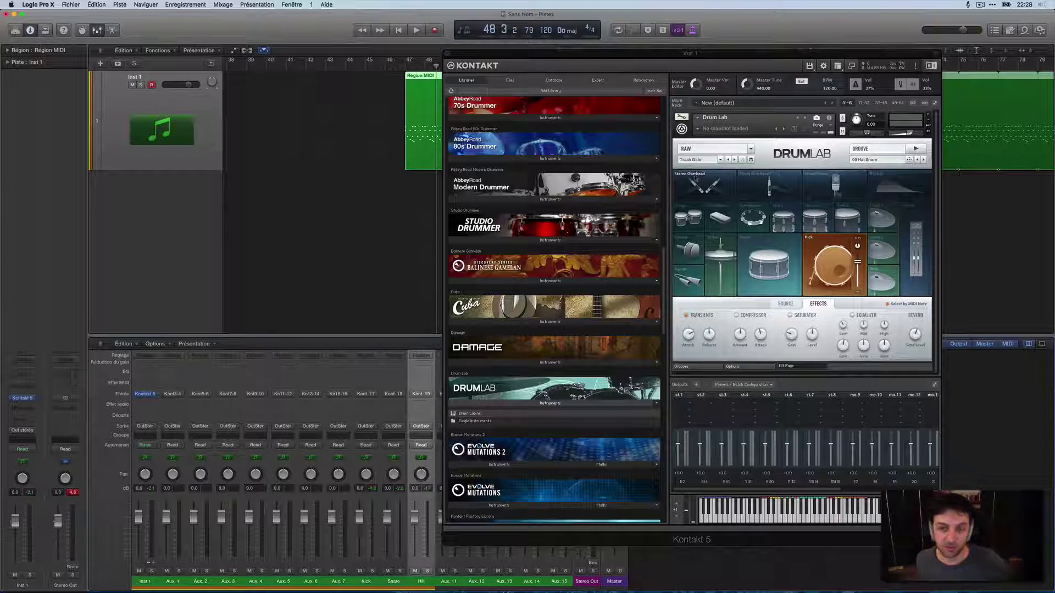
Route the Stereo Overhead microphones to stereo output st.2
{"action": "left_click", "coordinate": [700, 181]}
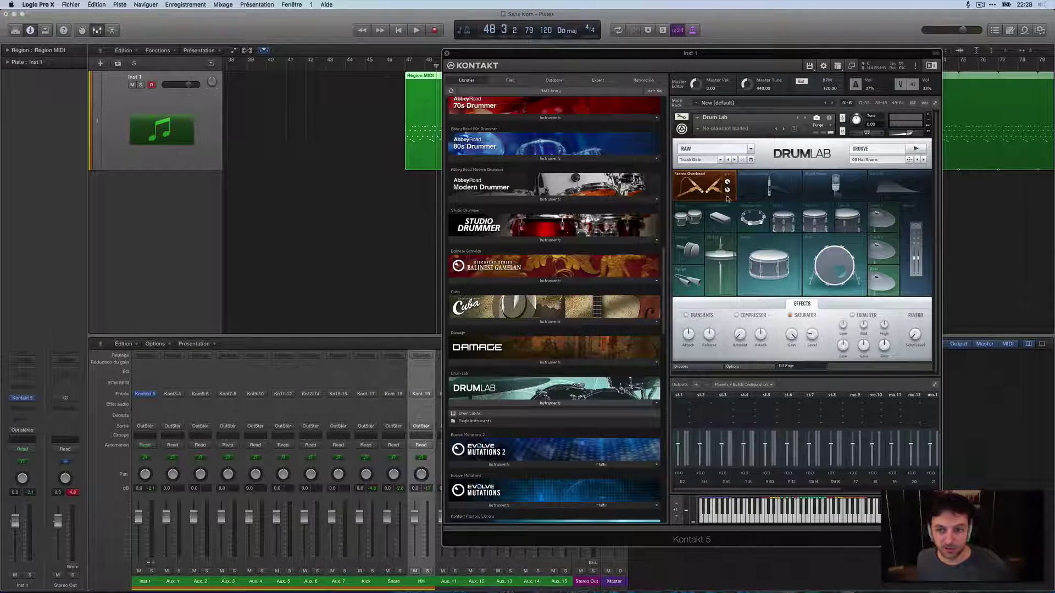
{"action": "left_click", "coordinate": [727, 190]}
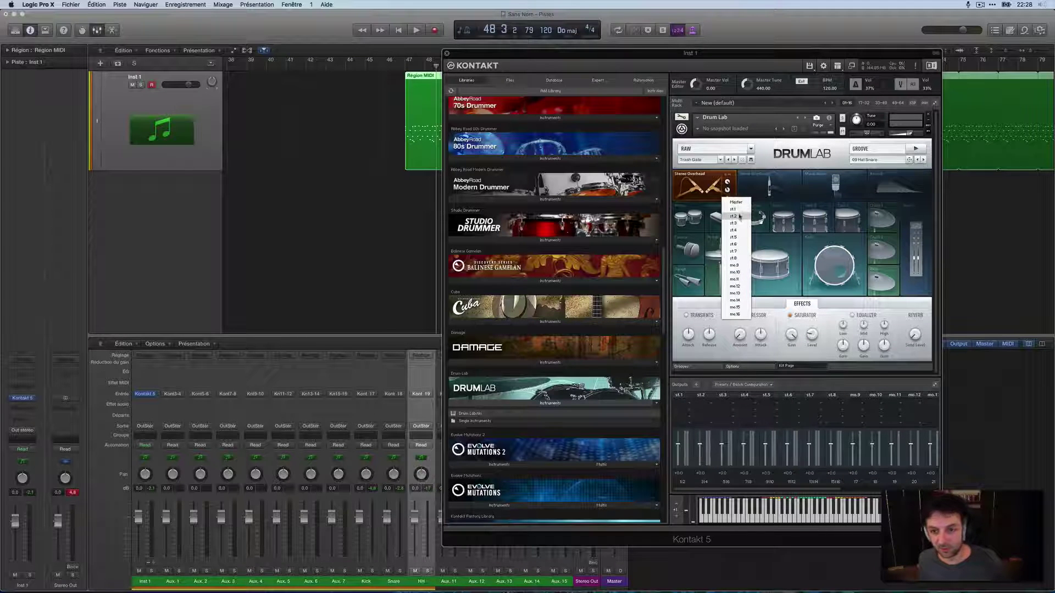
{"action": "left_click", "coordinate": [738, 217]}
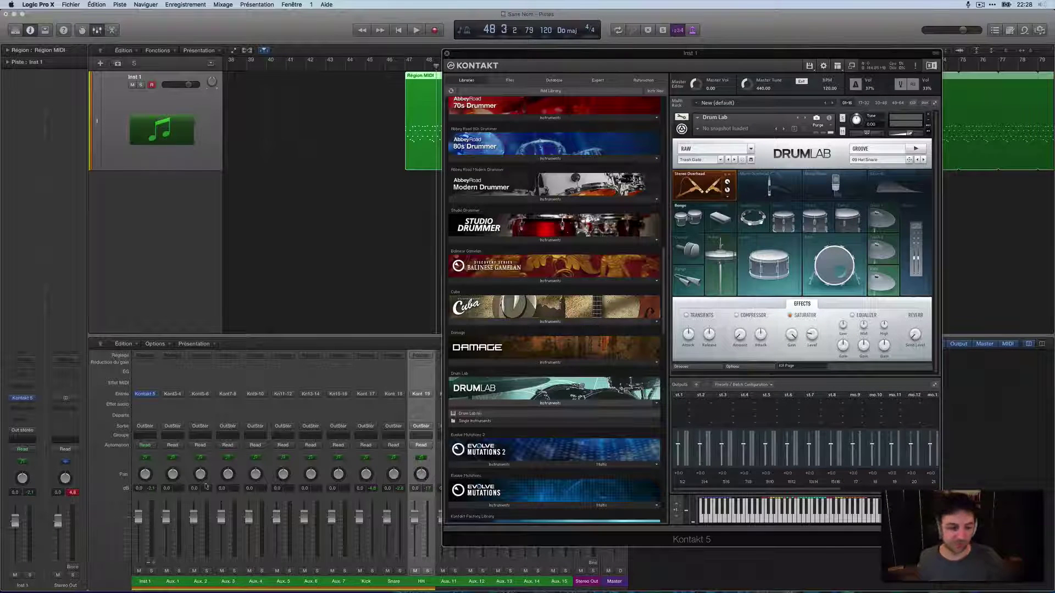
Audition the overhead signal by soloing Aux 1 during playback and raise that channel's fader
{"action": "key", "text": "space"}
{"action": "left_click", "coordinate": [179, 570]}
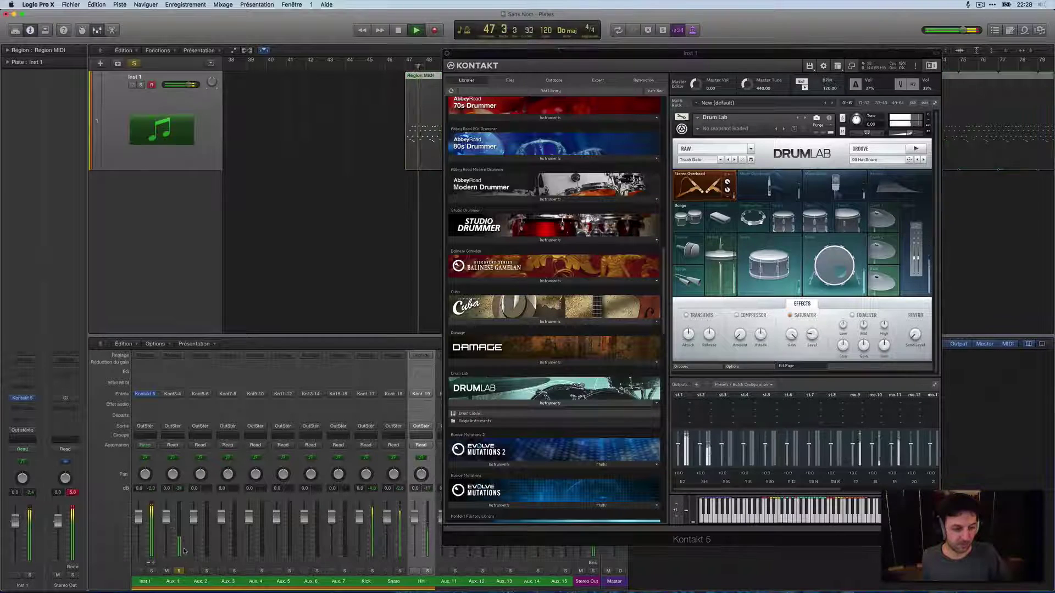
{"action": "left_click_drag", "start_coordinate": [171, 524], "coordinate": [171, 509]}
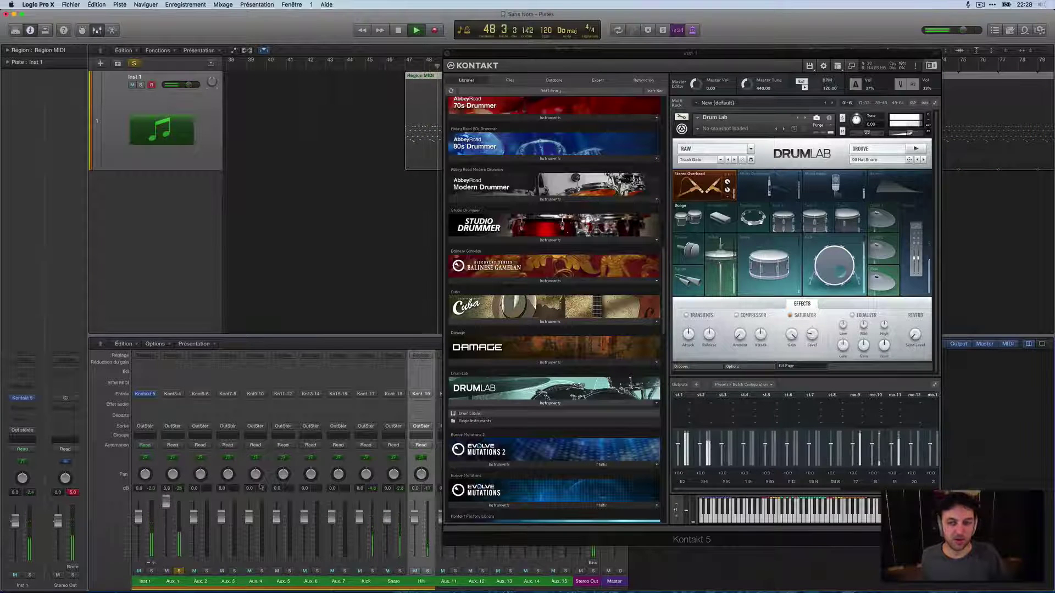
{"action": "left_click", "coordinate": [727, 187]}
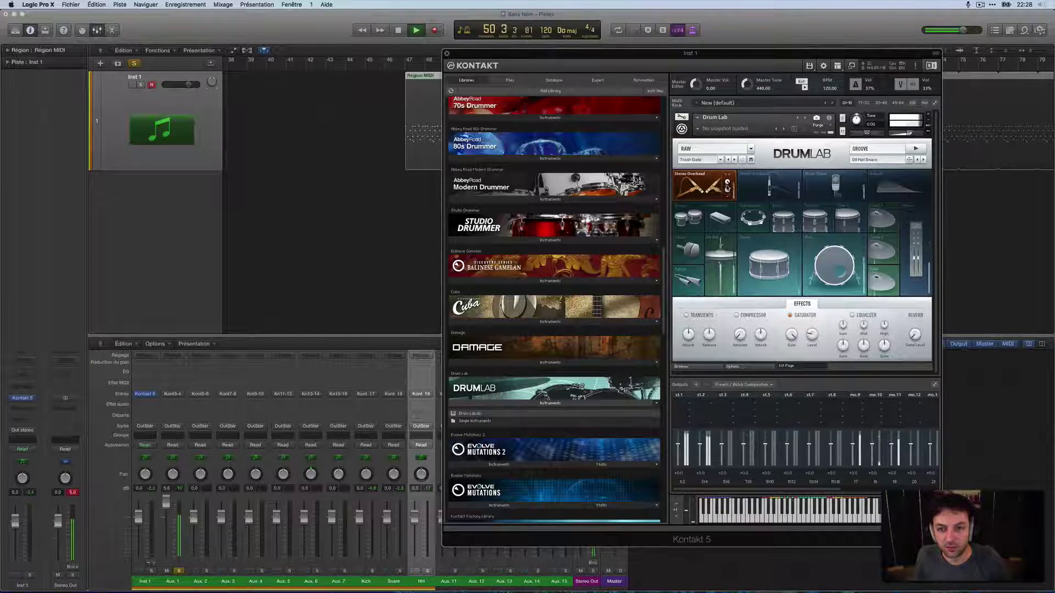
{"action": "key", "text": "space"}
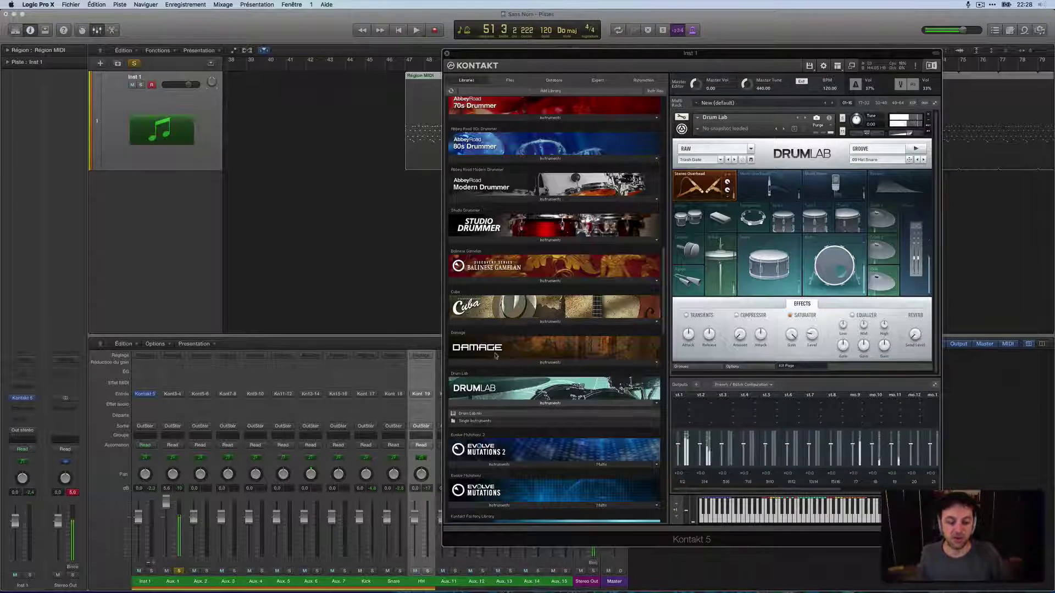
Move the Kontakt window towards the middle, view its list of displayable sections, and select the Mono Room microphone
{"action": "left_click_drag", "start_coordinate": [786, 57], "coordinate": [642, 75]}
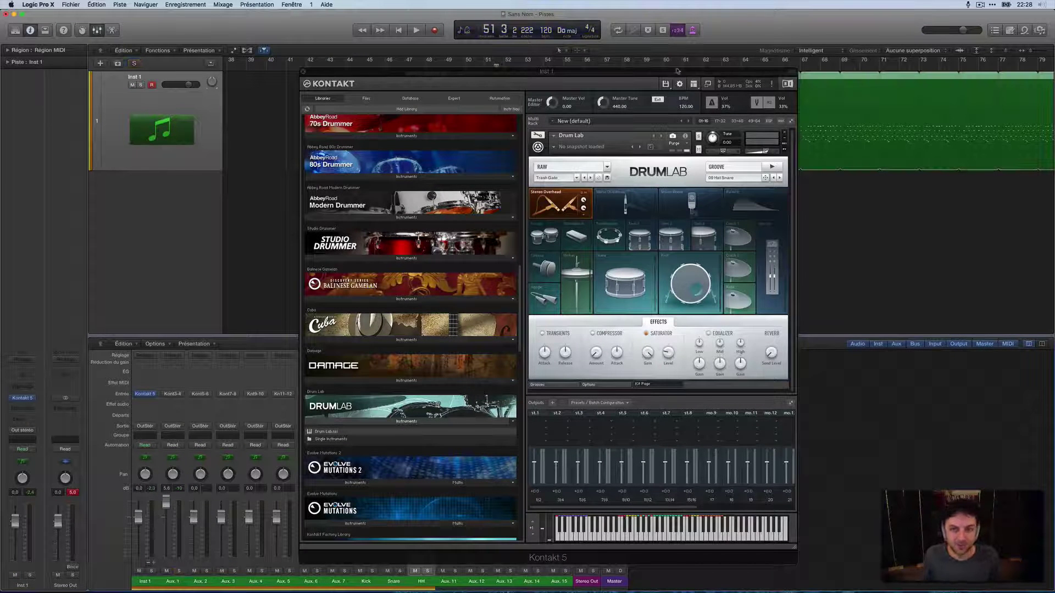
{"action": "left_click", "coordinate": [693, 83]}
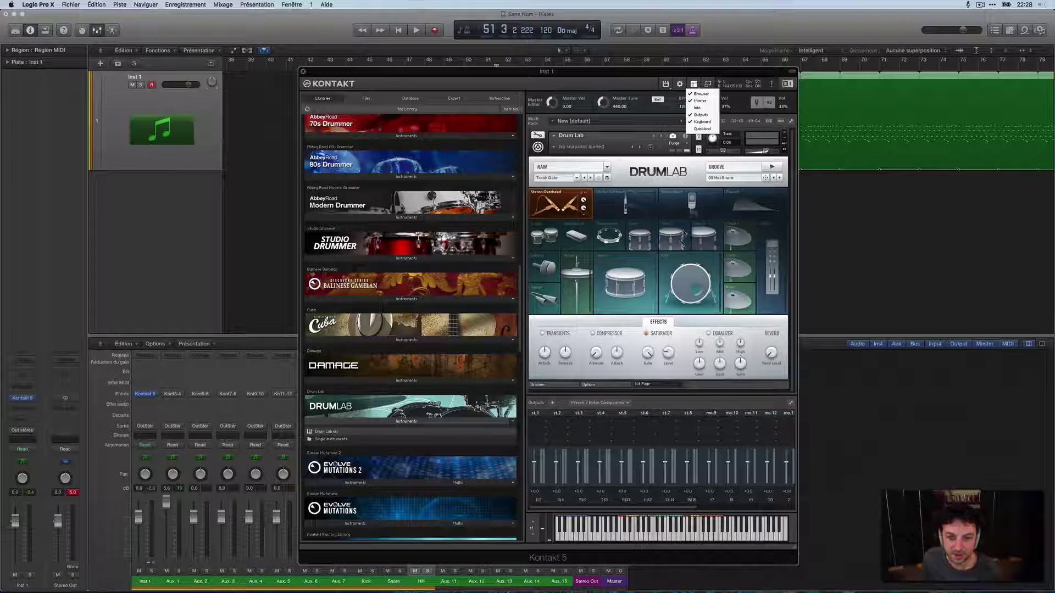
{"action": "left_click", "coordinate": [681, 198]}
{"action": "mouse_move", "coordinate": [551, 75]}
{"action": "left_mouse_down"}
{"action": "mouse_move", "coordinate": [763, 70]}
{"action": "mouse_move", "coordinate": [565, 69]}
{"action": "left_mouse_up"}
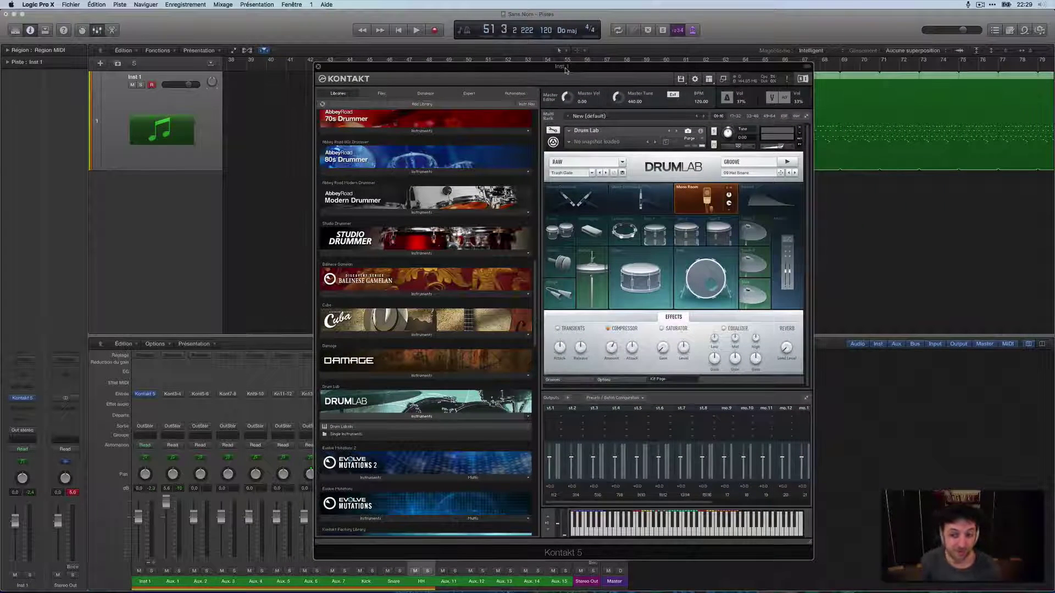